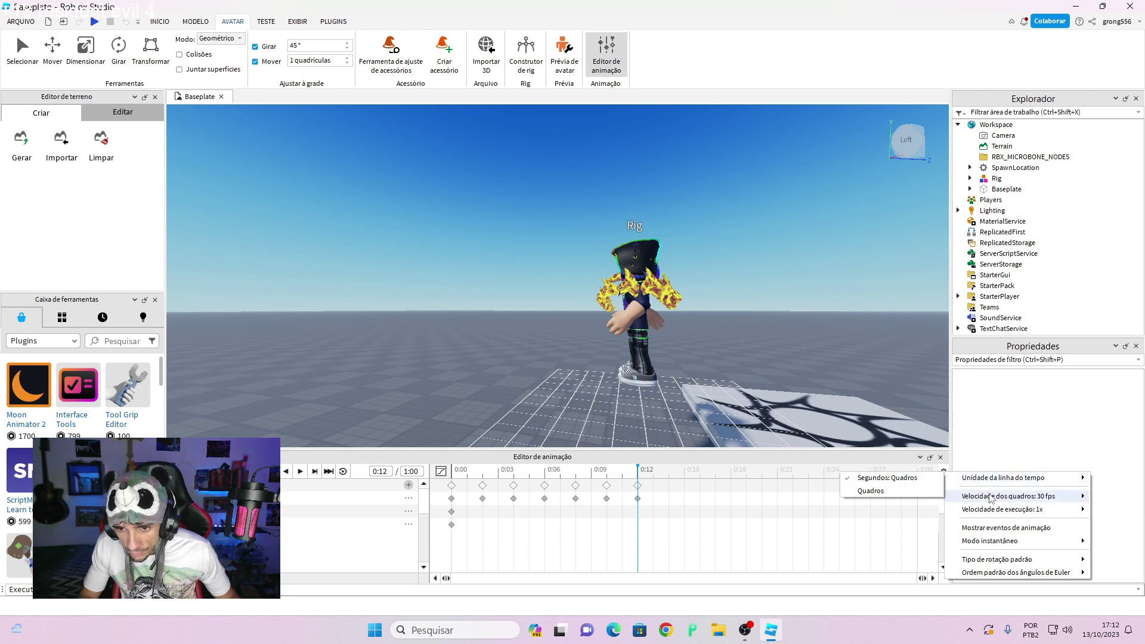
pyautogui.moveTo(991, 500)
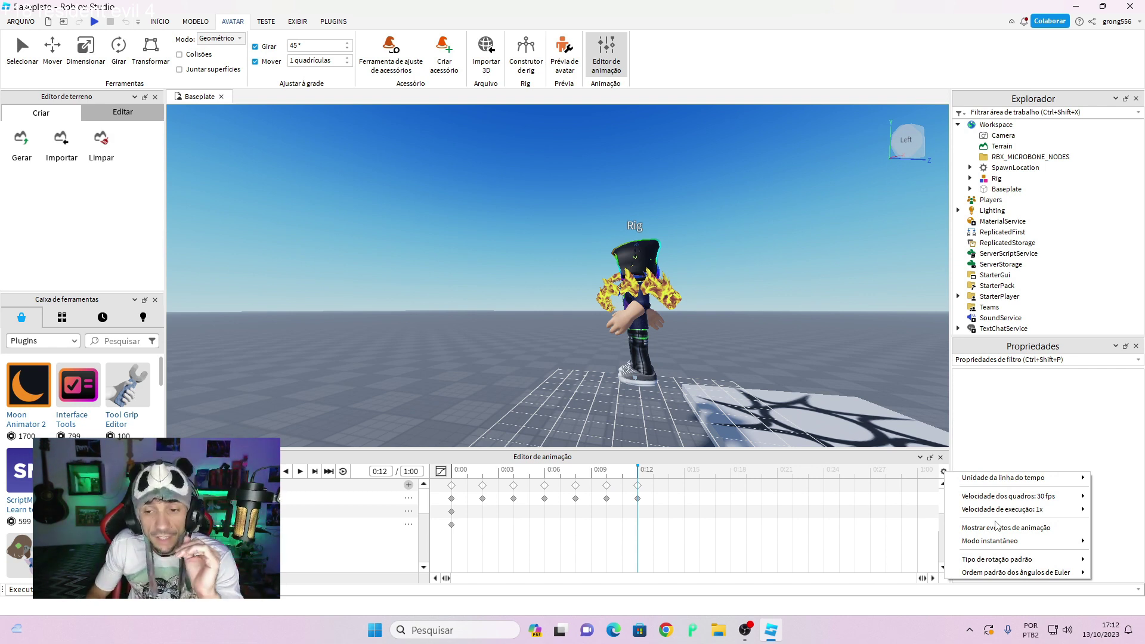
pyautogui.moveTo(996, 543)
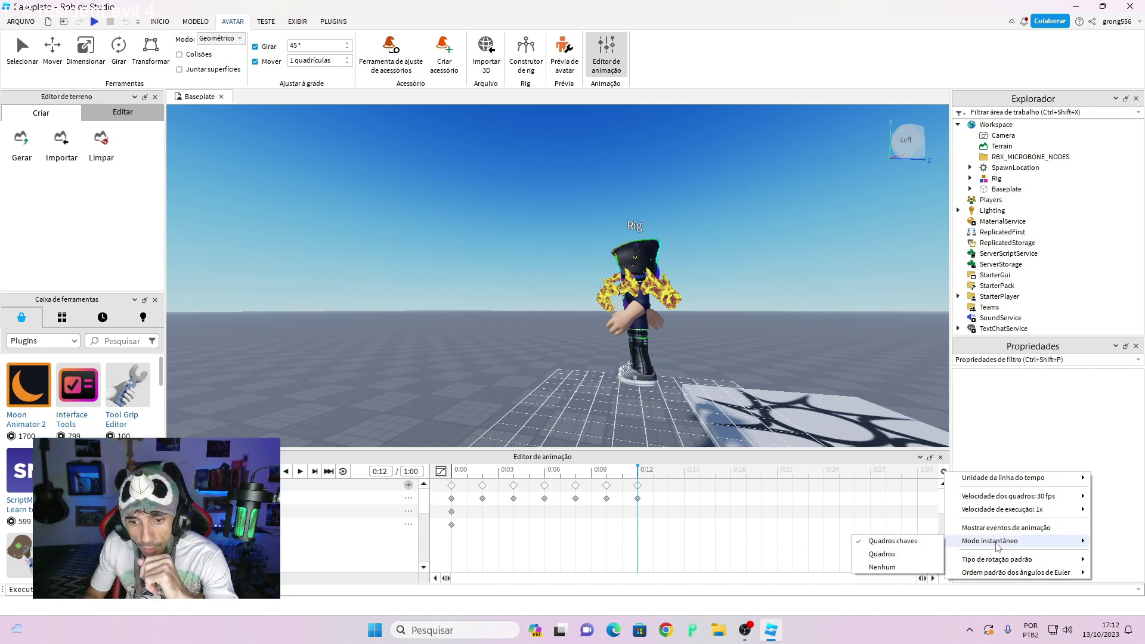
pyautogui.moveTo(993, 562)
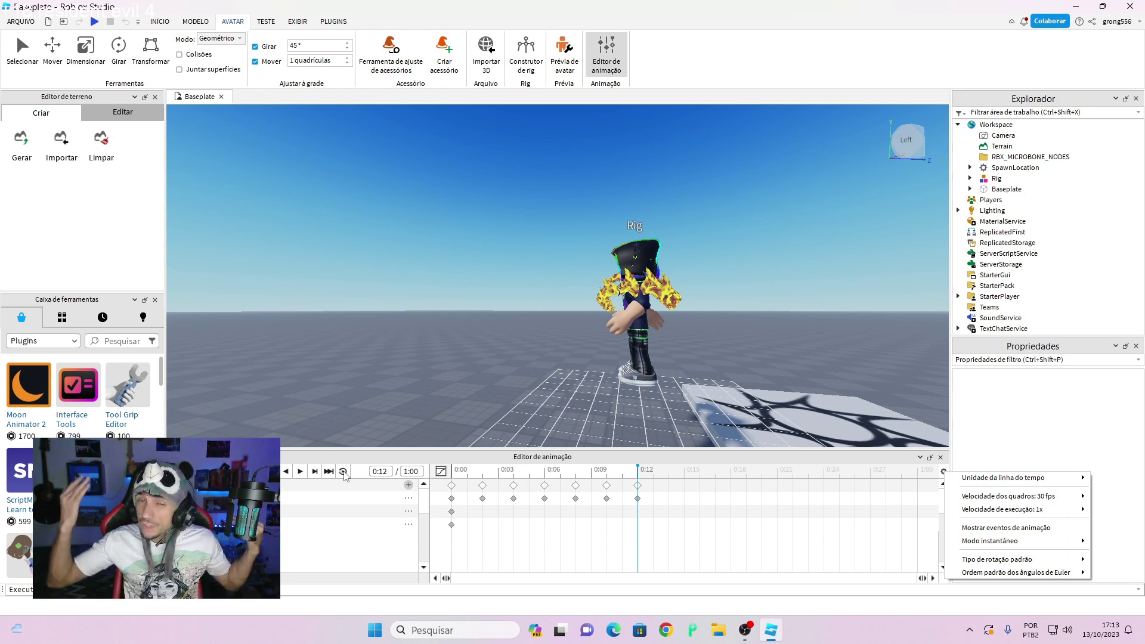
# - Turn on looping for the rig's animation in the animation editor
pyautogui.click(344, 475)
pyautogui.click(344, 472)
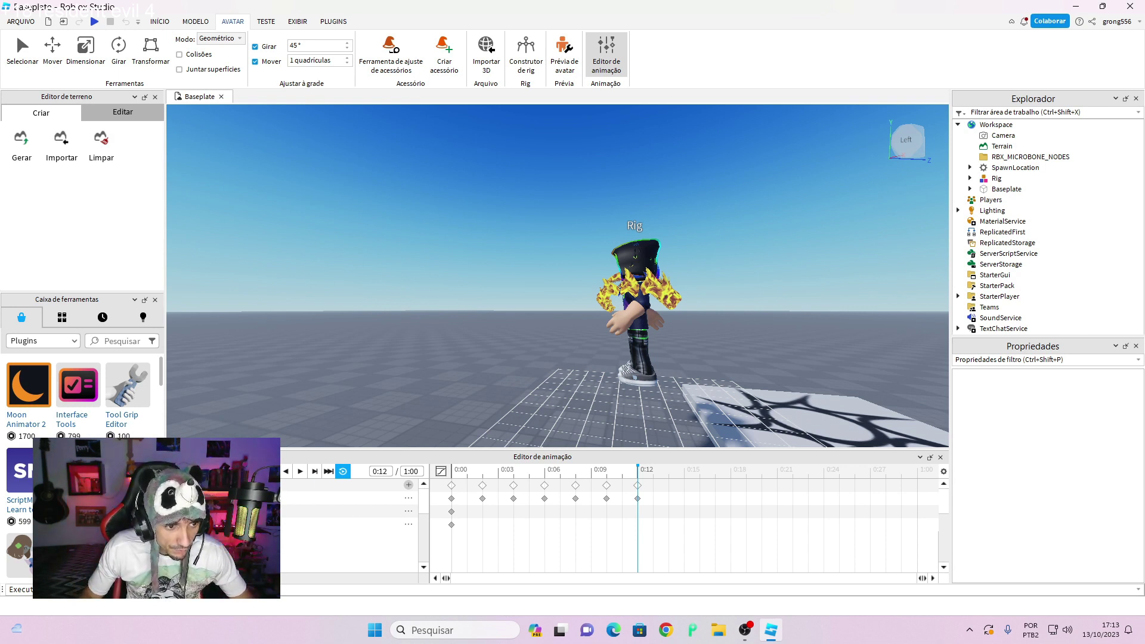
# - Publish the animation to Roblox with the title "pular teste" and copy its asset ID
pyautogui.click(179, 471)
pyautogui.moveTo(301, 503)
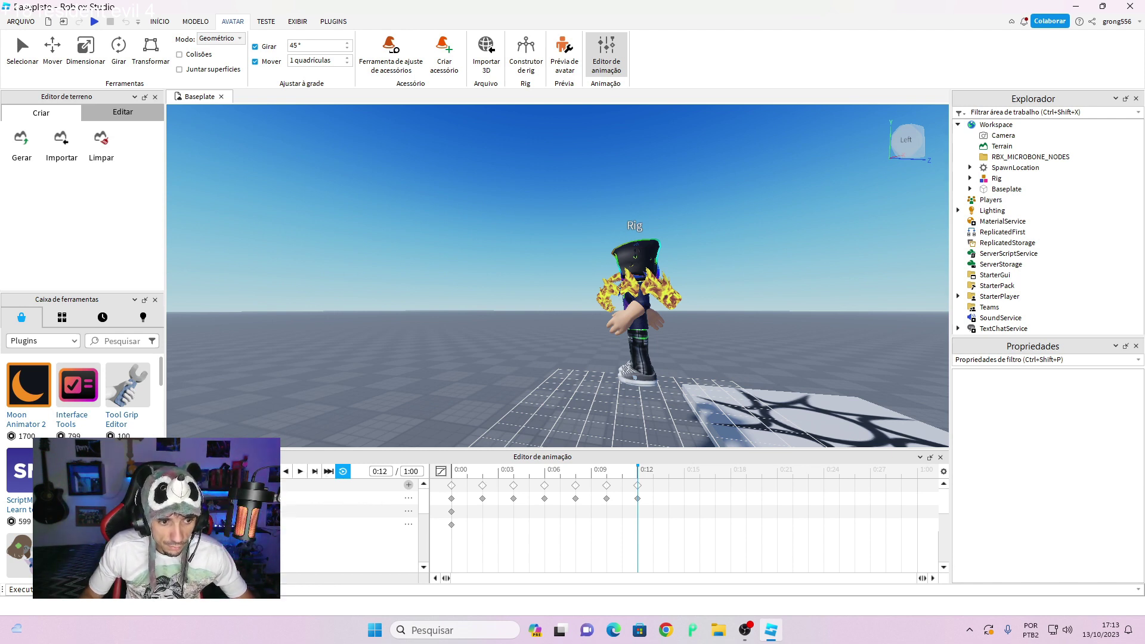
pyautogui.click(301, 535)
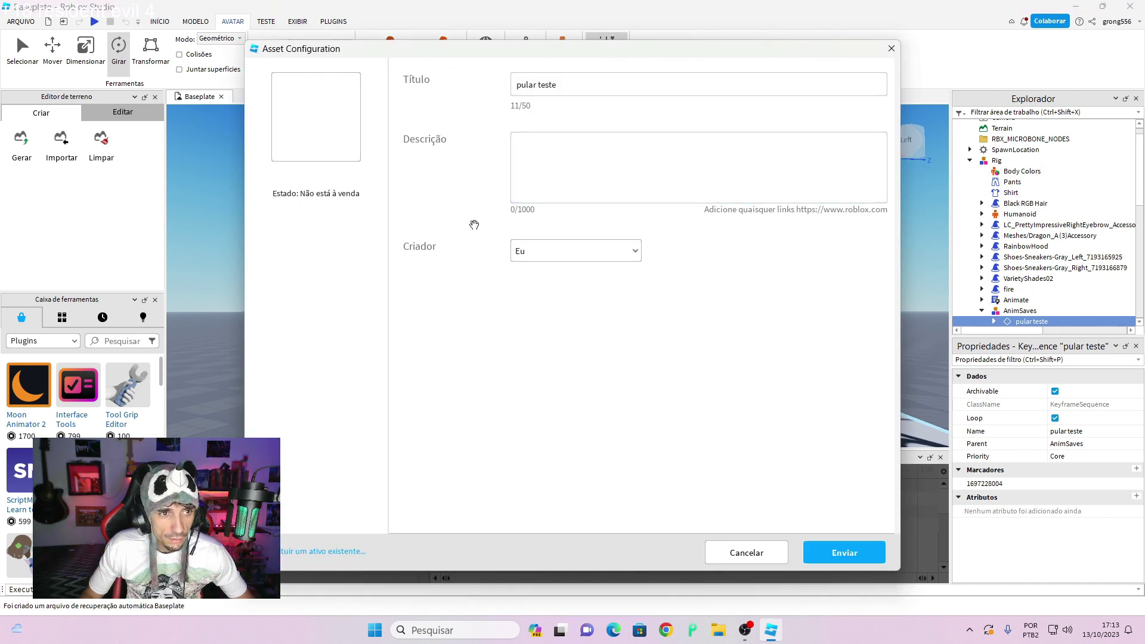
pyautogui.click(849, 555)
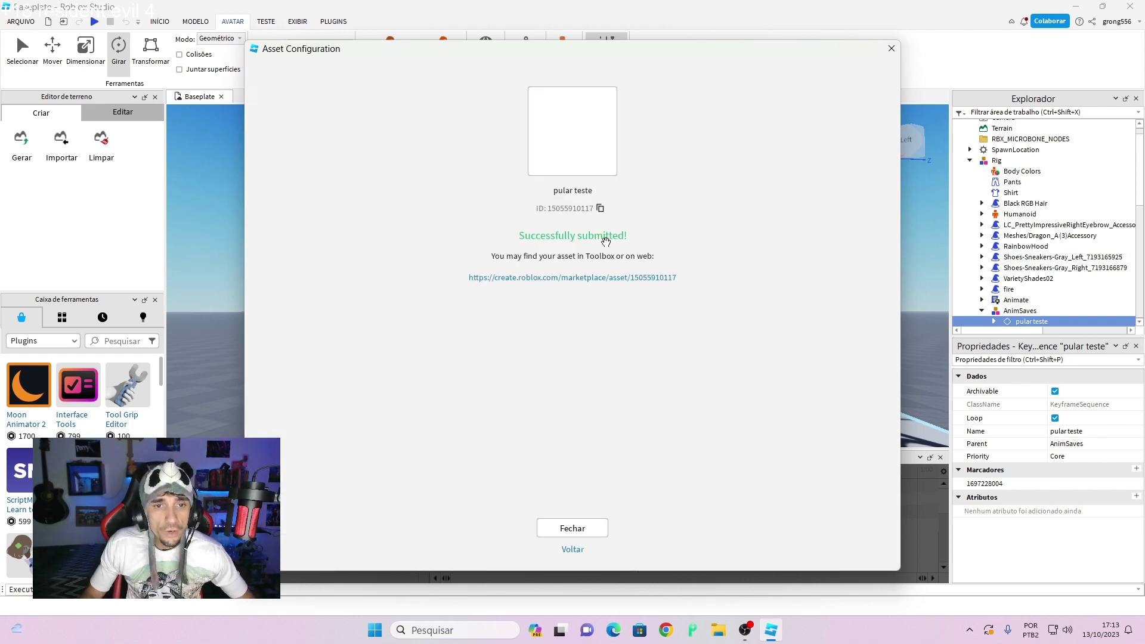
pyautogui.click(600, 208)
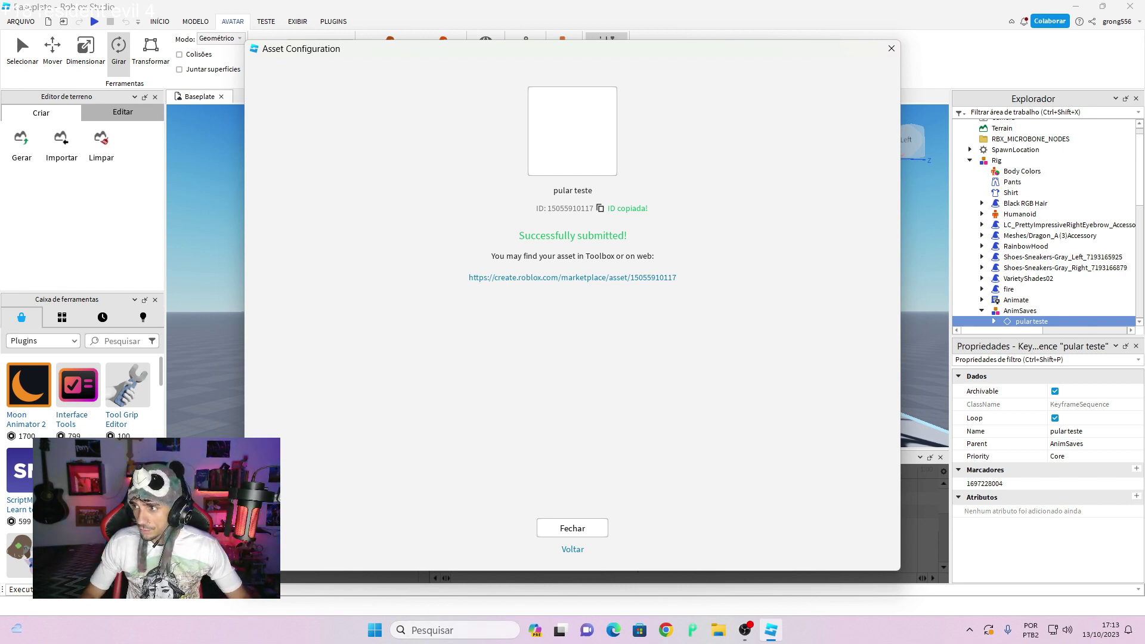
# - Store the copied asset ID in a Notepad text document and close the Asset Configuration dialog
pyautogui.hotkey('alt', 'Tab')
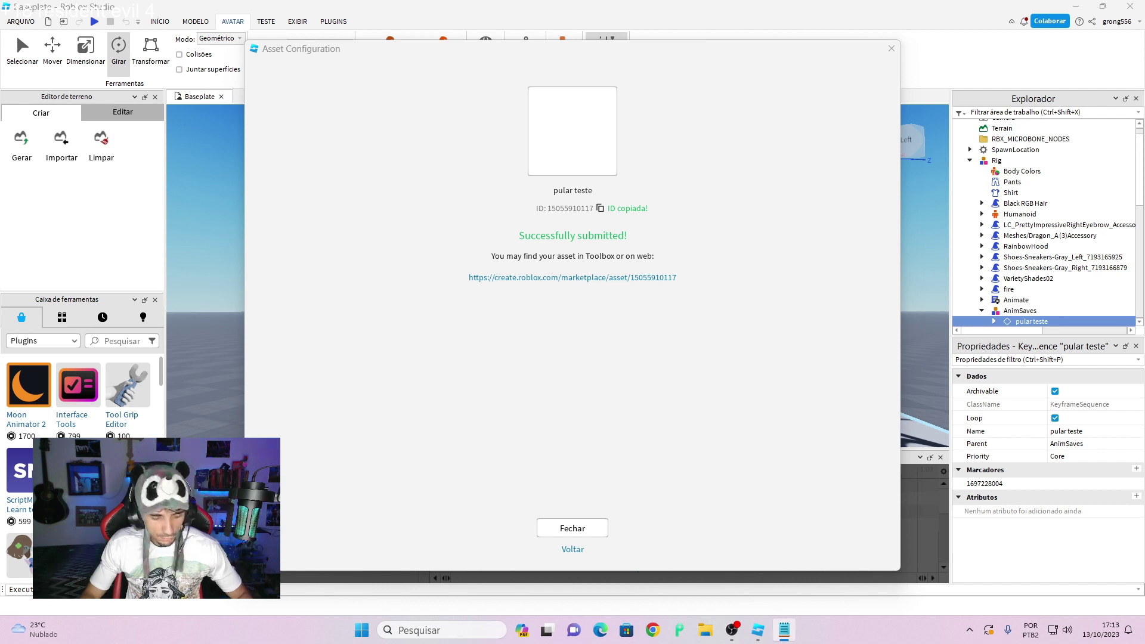
pyautogui.click(892, 48)
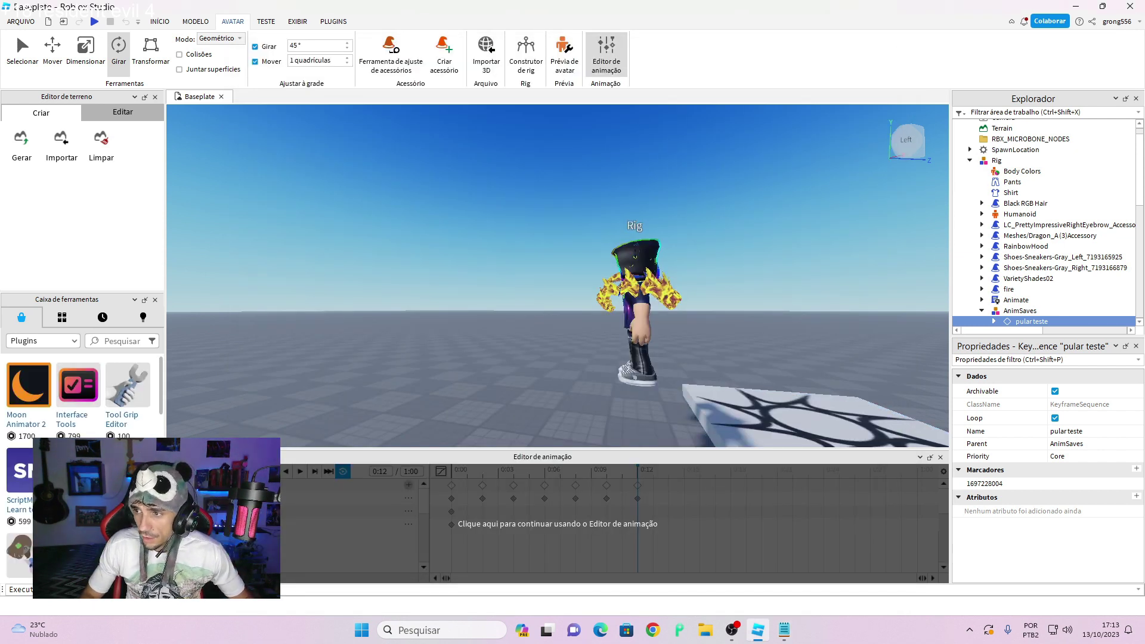
pyautogui.moveTo(767, 146); pyautogui.dragTo(799, 158)
pyautogui.hotkey('alt', 'Tab')
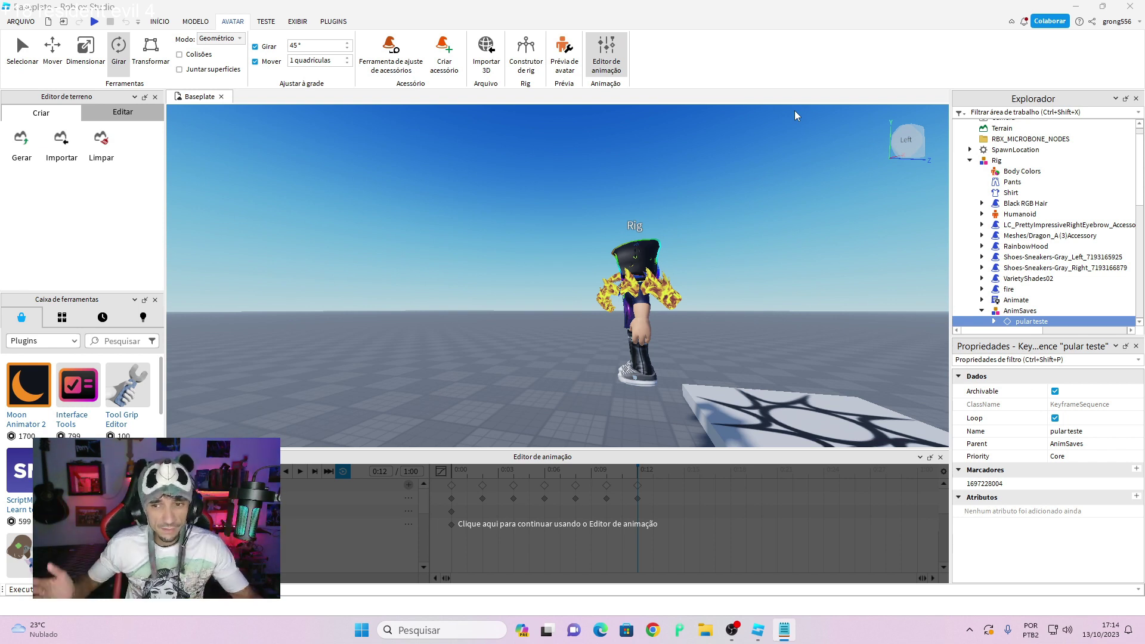
# - Copy the Animate script found inside the Rig model in Workspace
pyautogui.scroll(-5, 1005, 223)
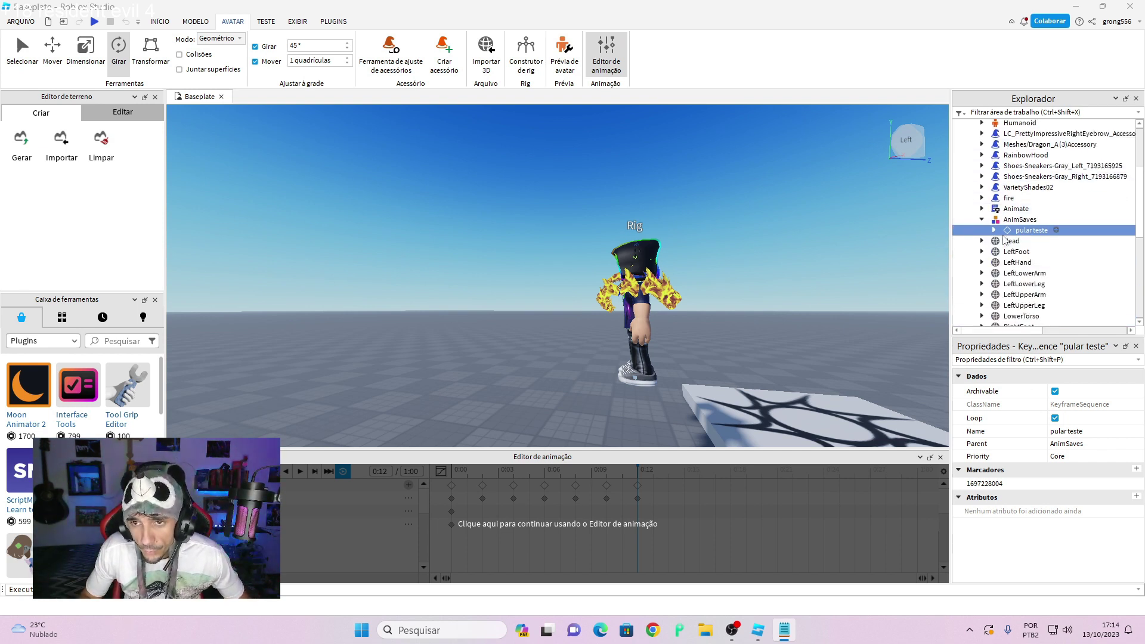
pyautogui.scroll(10, 1006, 224)
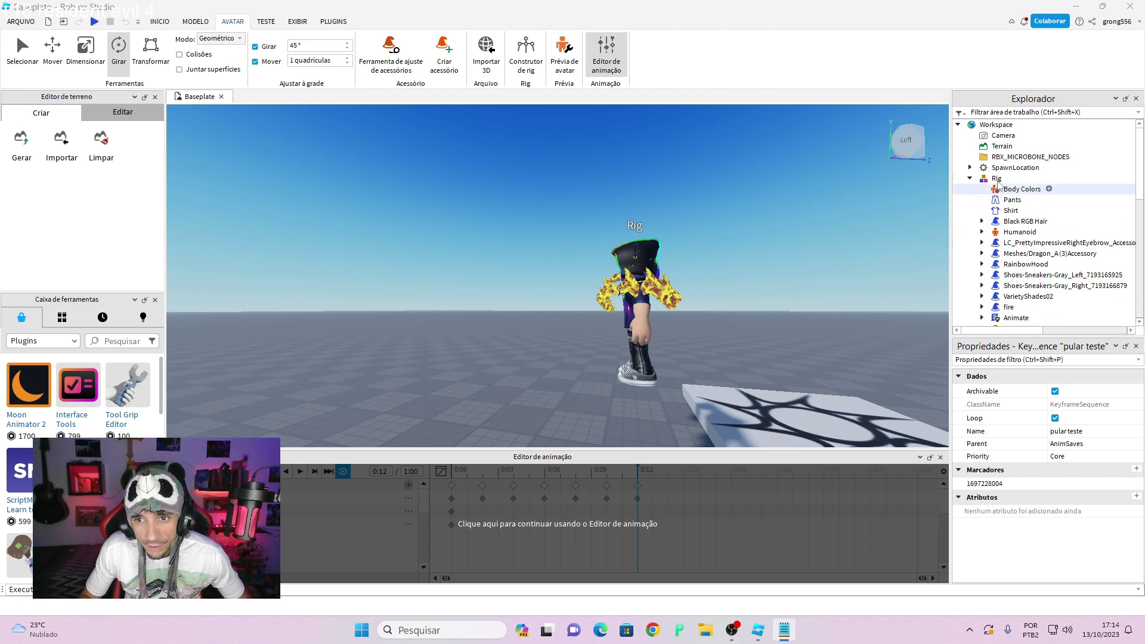
pyautogui.click(970, 179)
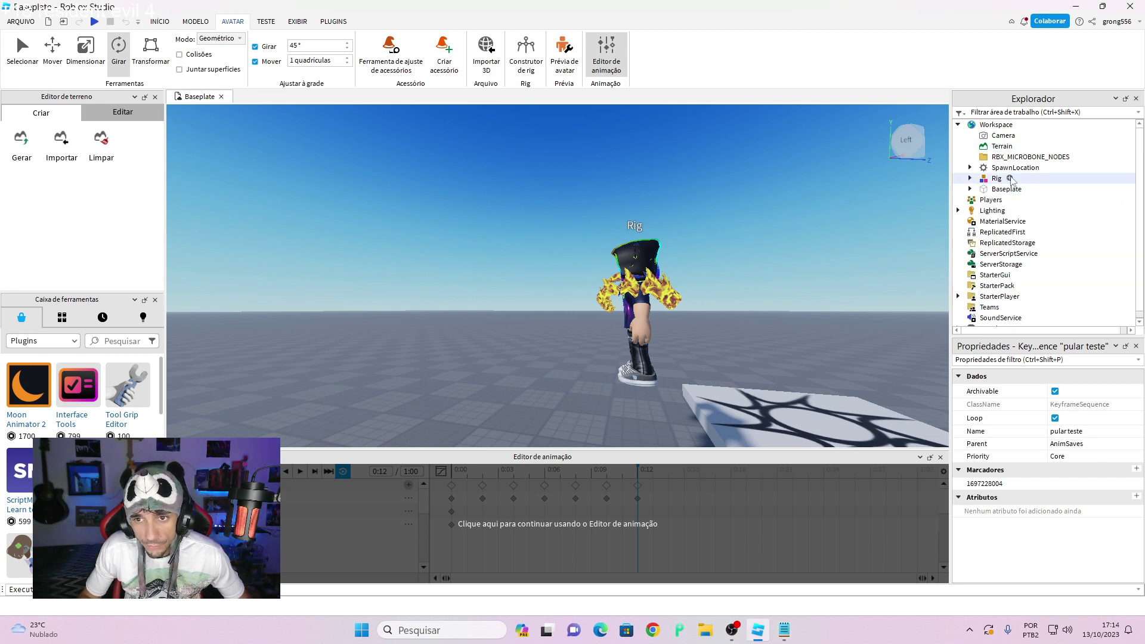
pyautogui.click(970, 178)
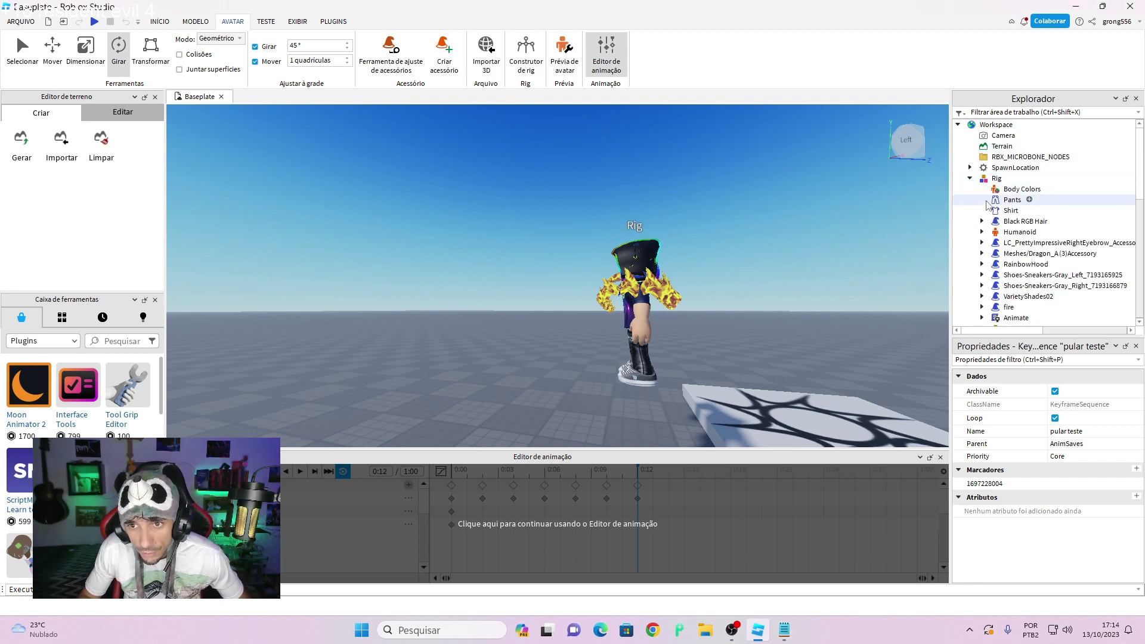
pyautogui.scroll(-2, 1006, 239)
pyautogui.scroll(-1, 1006, 239)
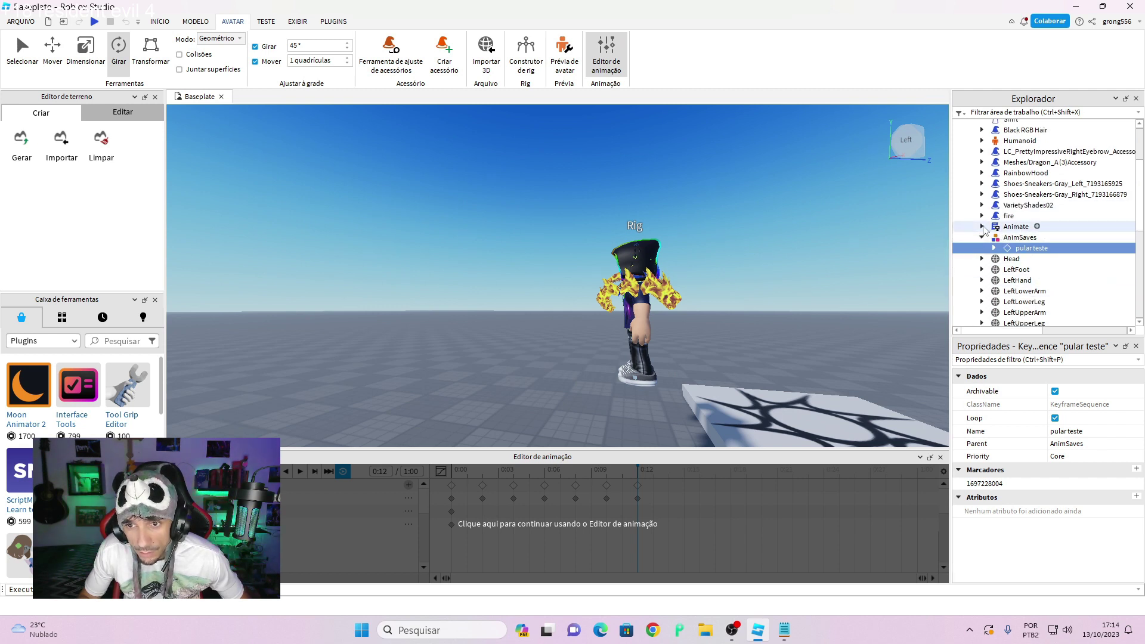
pyautogui.click(982, 227)
pyautogui.scroll(-6, 982, 229)
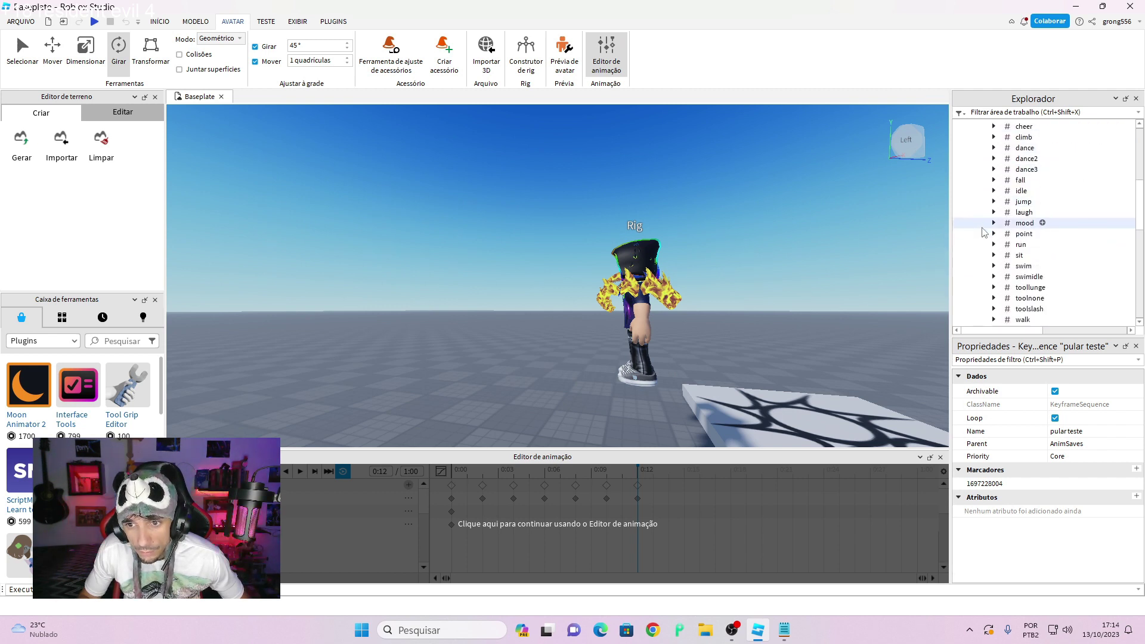
pyautogui.scroll(5, 984, 231)
pyautogui.click(982, 230)
pyautogui.rightClick(1000, 205)
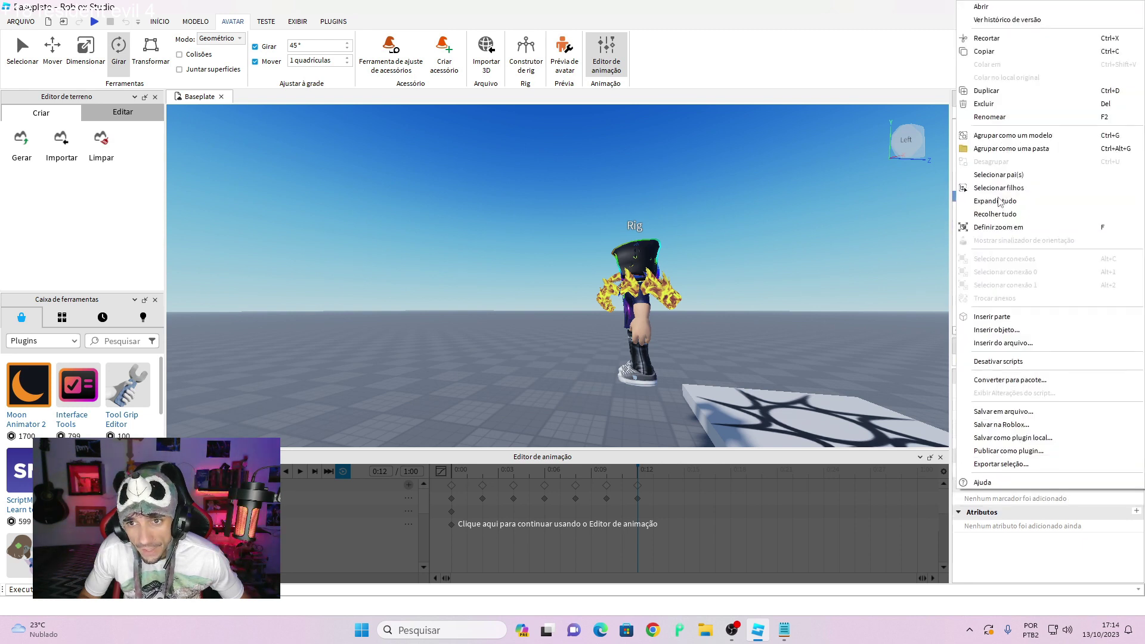
pyautogui.click(990, 54)
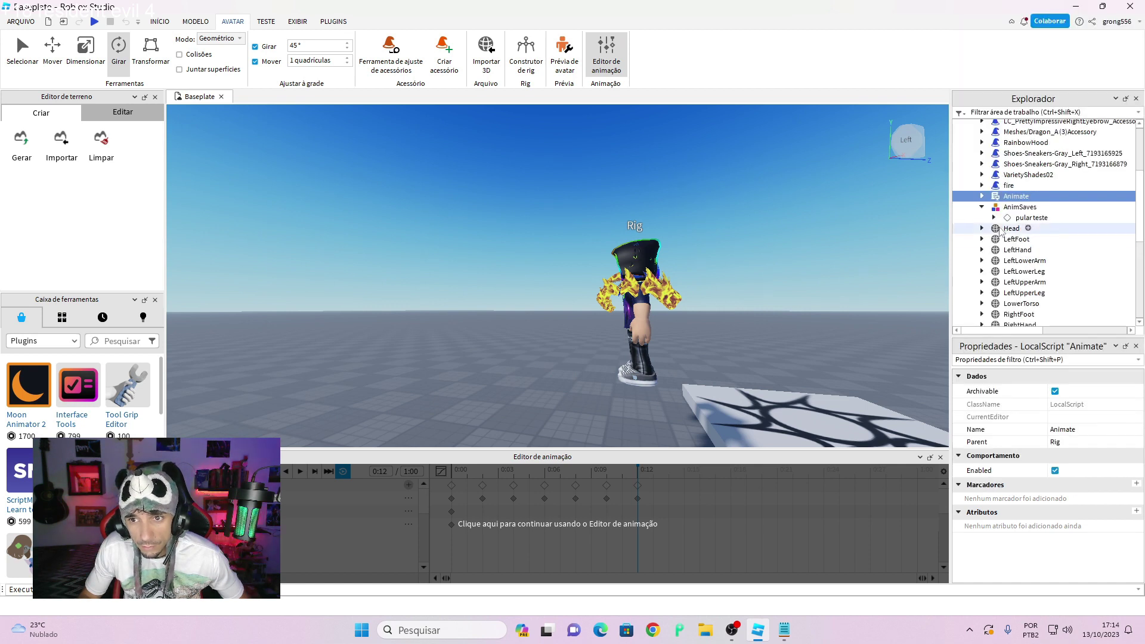
# - Paste the copied Animate script into StarterCharacterScripts under StarterPlayer
pyautogui.scroll(-5, 1000, 232)
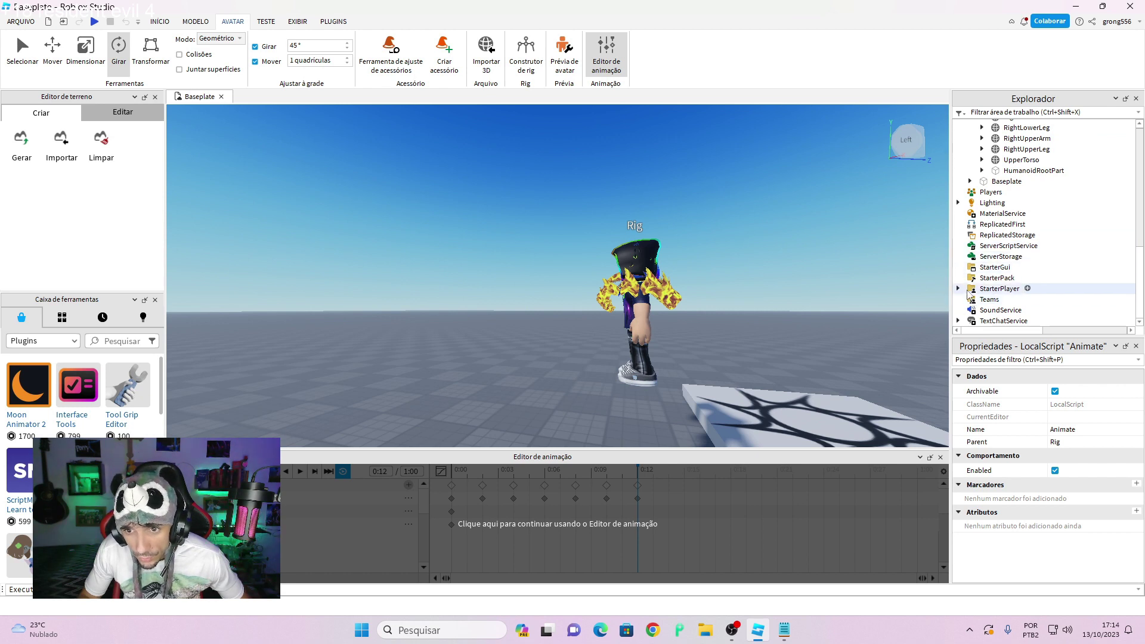
pyautogui.click(957, 288)
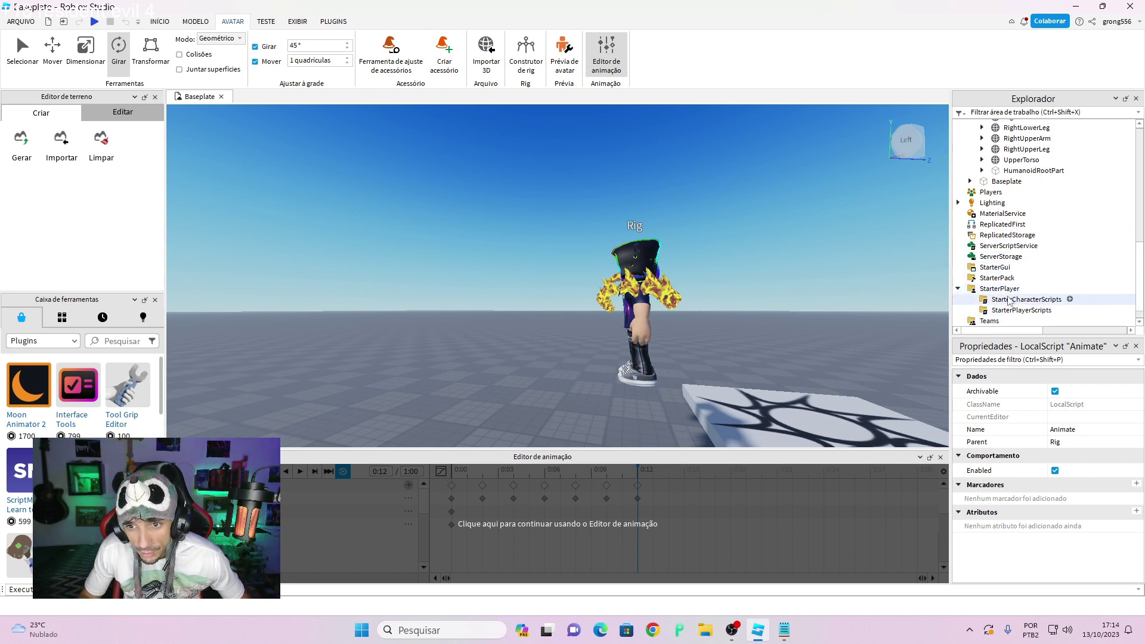
pyautogui.scroll(-1, 1008, 300)
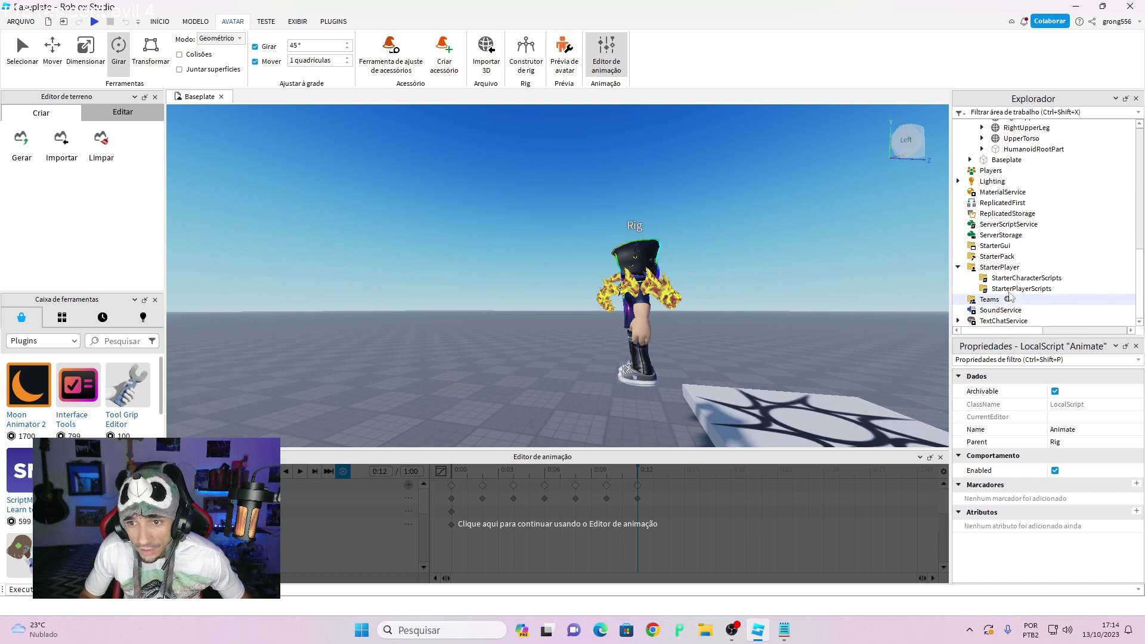
pyautogui.rightClick(1036, 282)
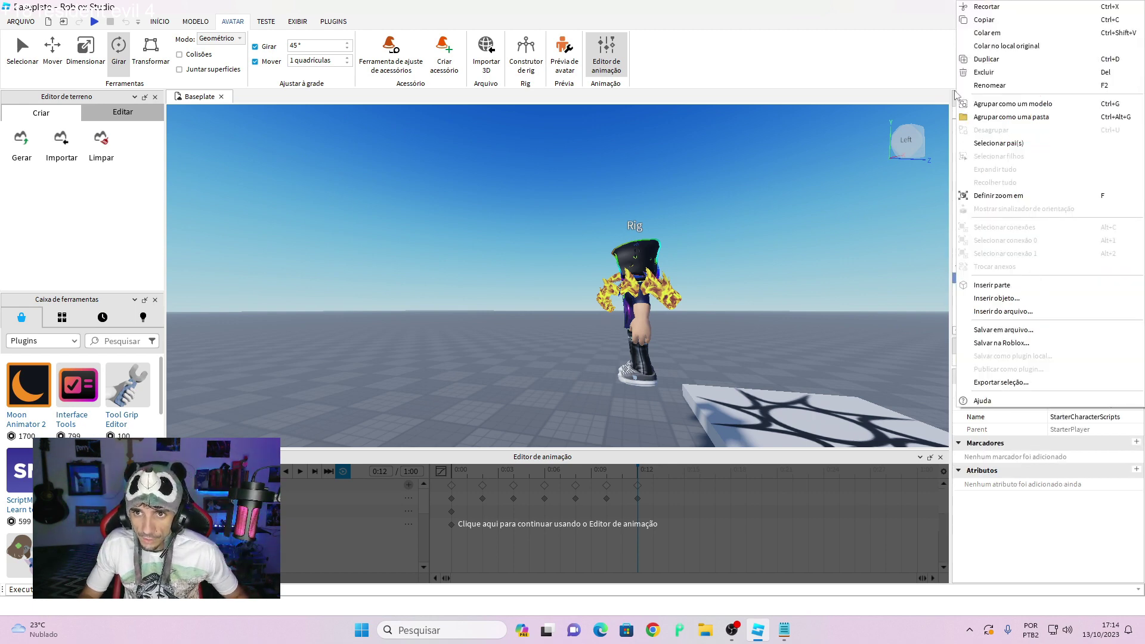
pyautogui.click(987, 33)
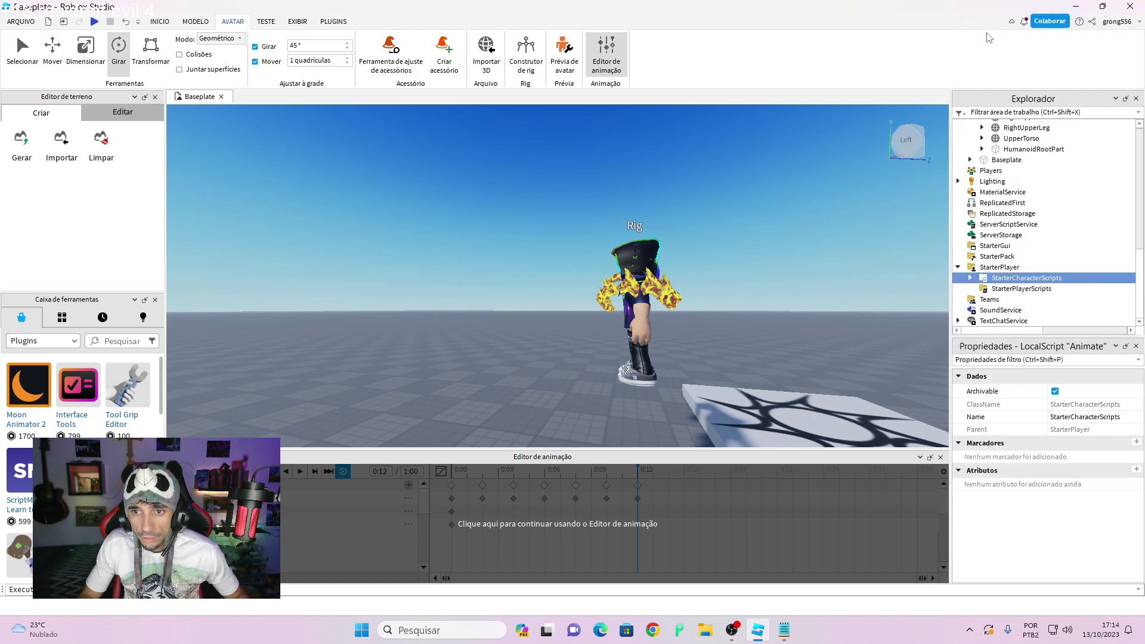
pyautogui.scroll(-1, 983, 286)
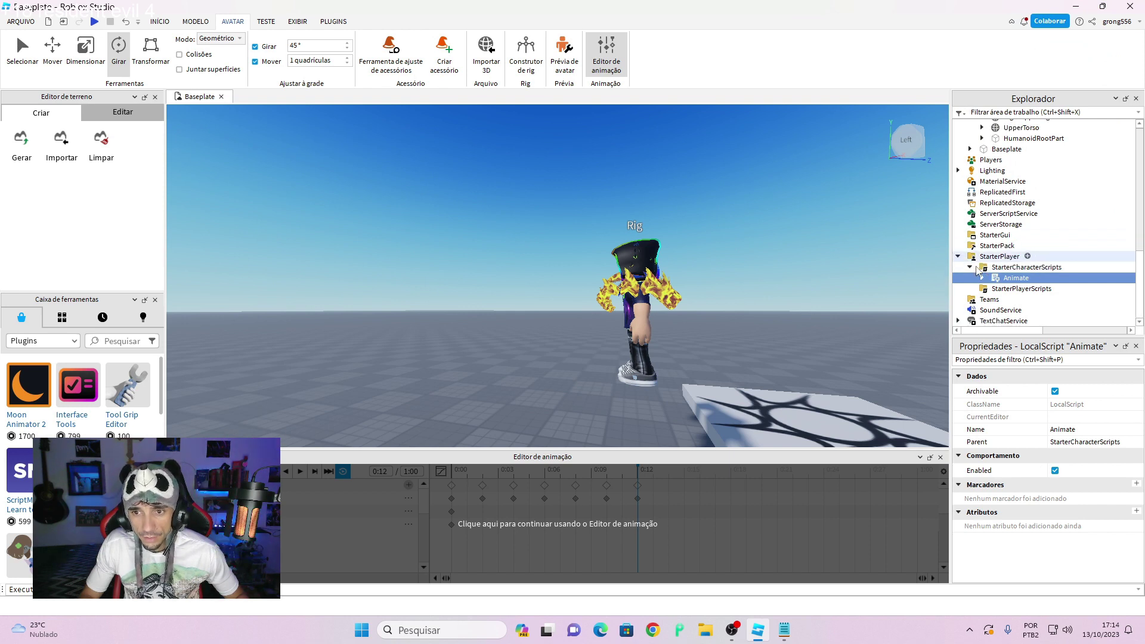
pyautogui.doubleClick(1016, 278)
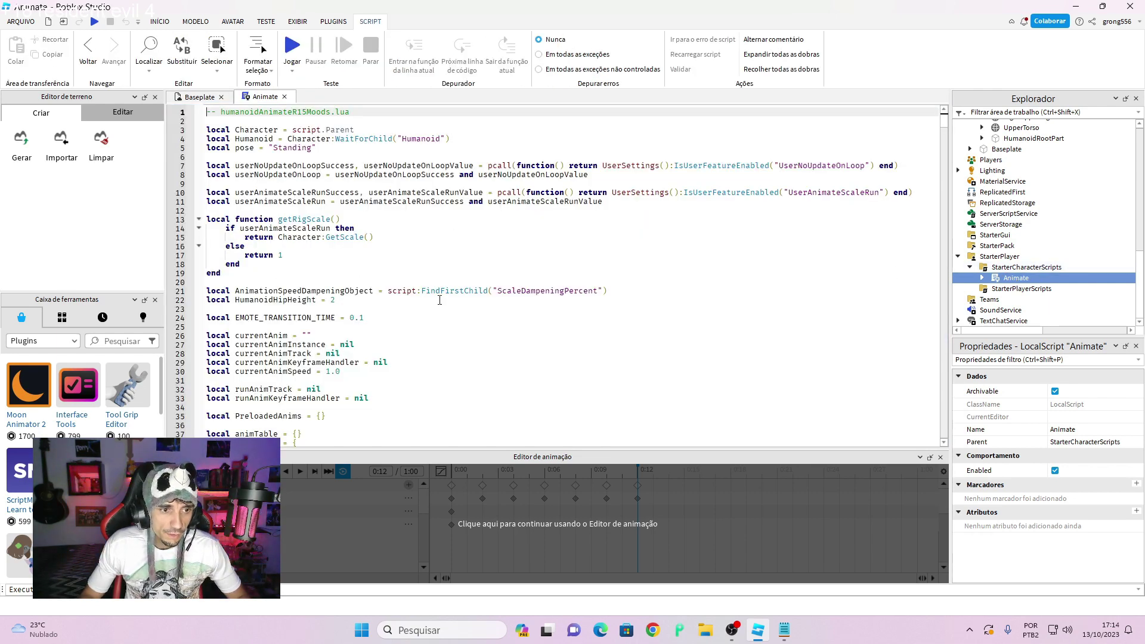
pyautogui.scroll(-7, 437, 298)
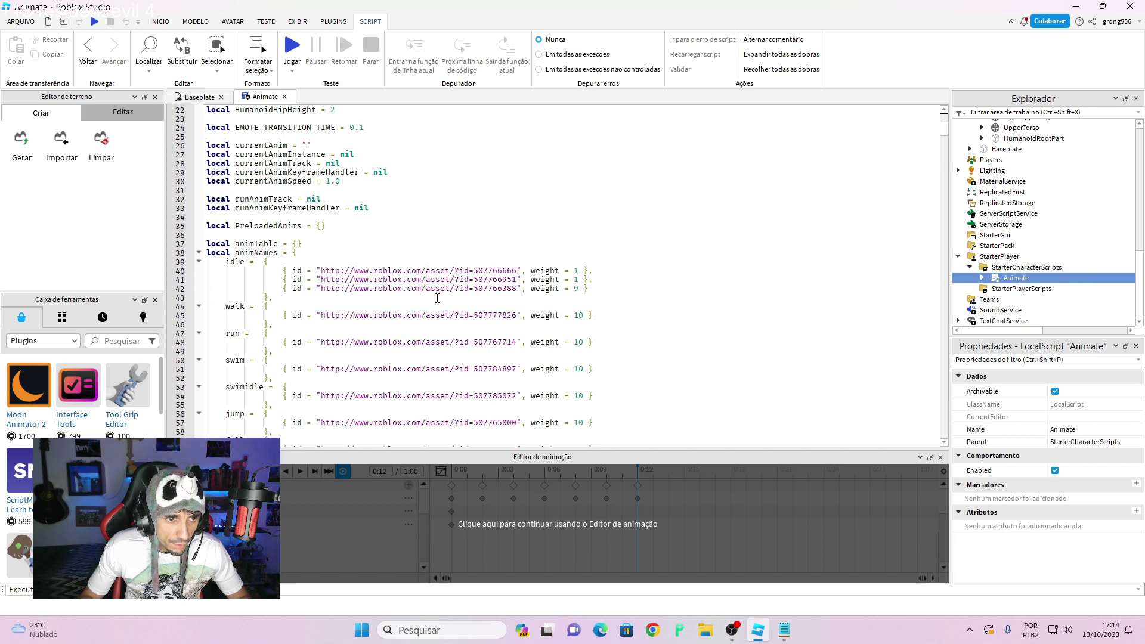
pyautogui.scroll(-1, 437, 298)
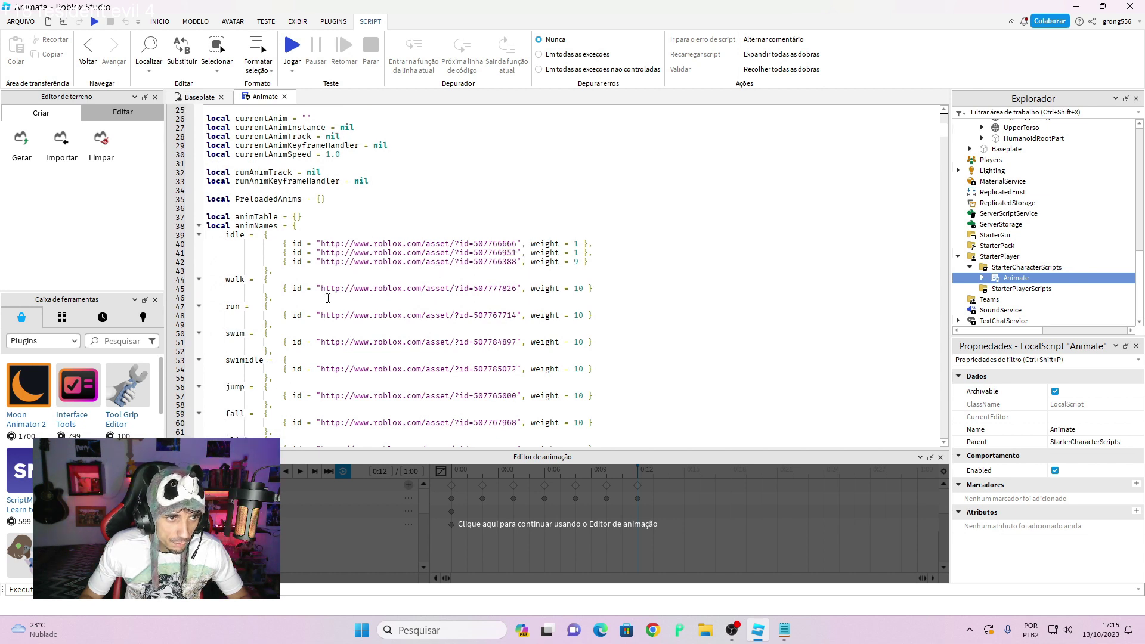
pyautogui.scroll(-1, 273, 308)
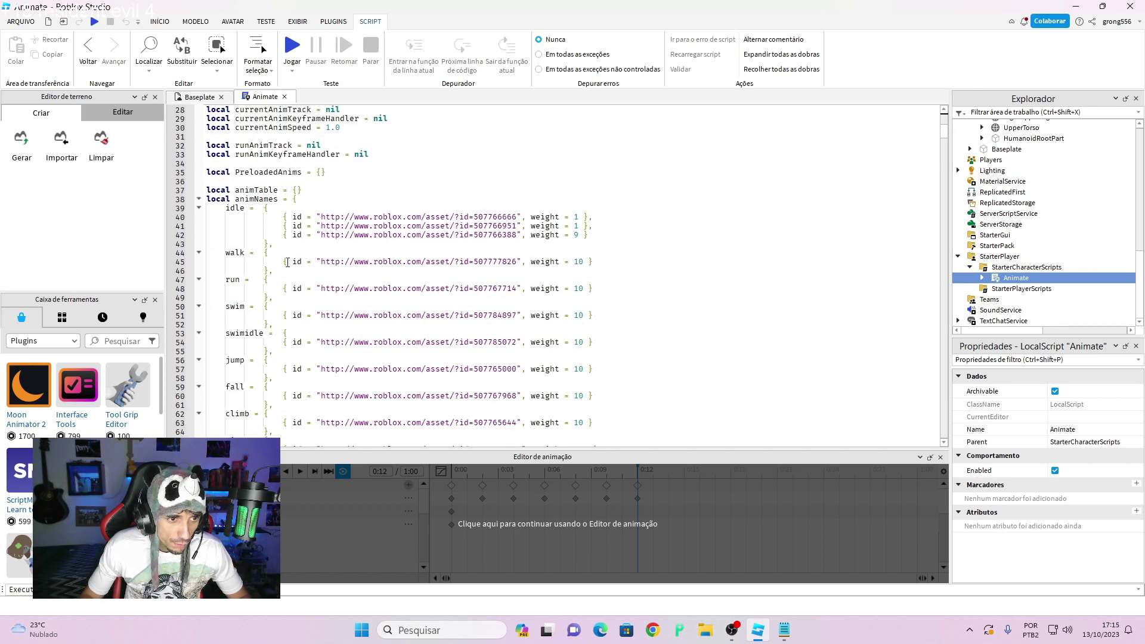
pyautogui.scroll(-1, 278, 380)
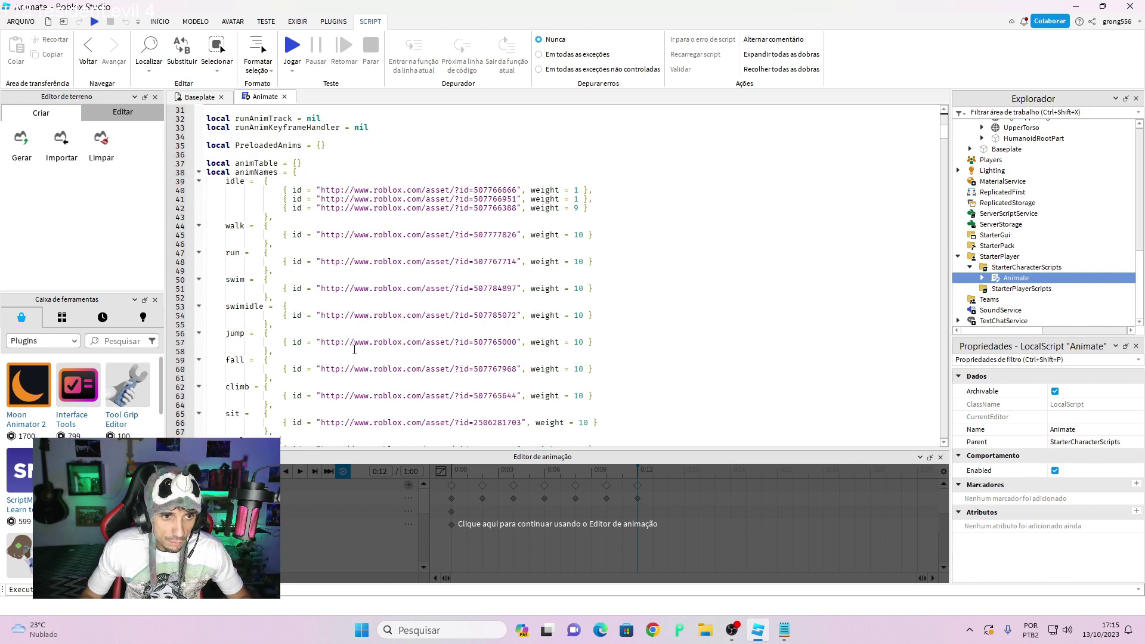
pyautogui.moveTo(518, 342); pyautogui.dragTo(476, 342)
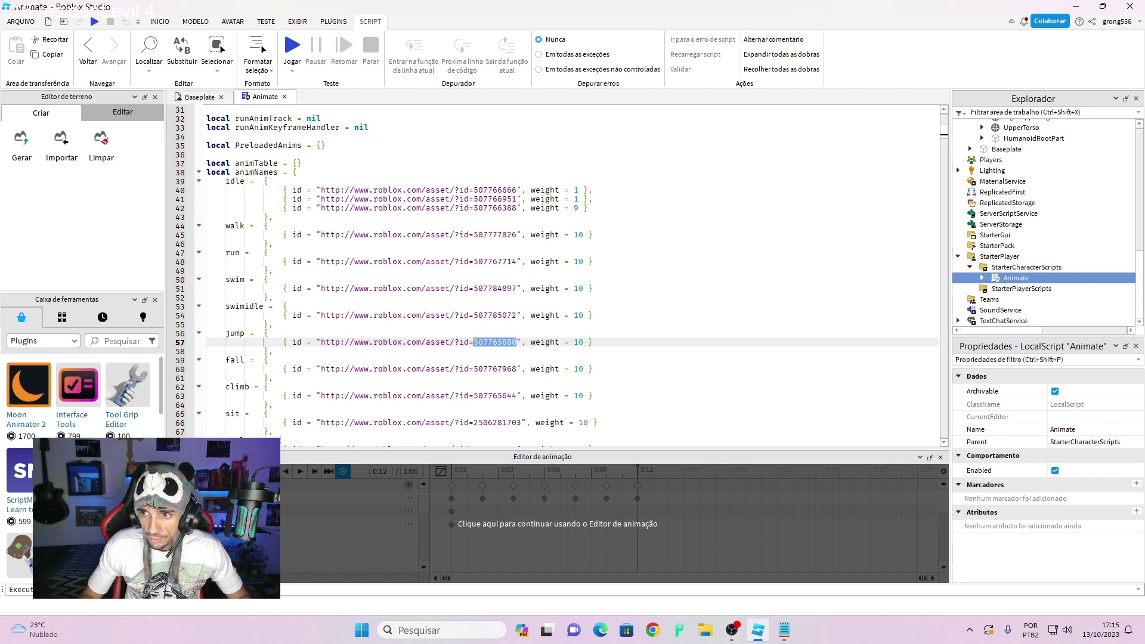
pyautogui.hotkey('alt', 'Tab')
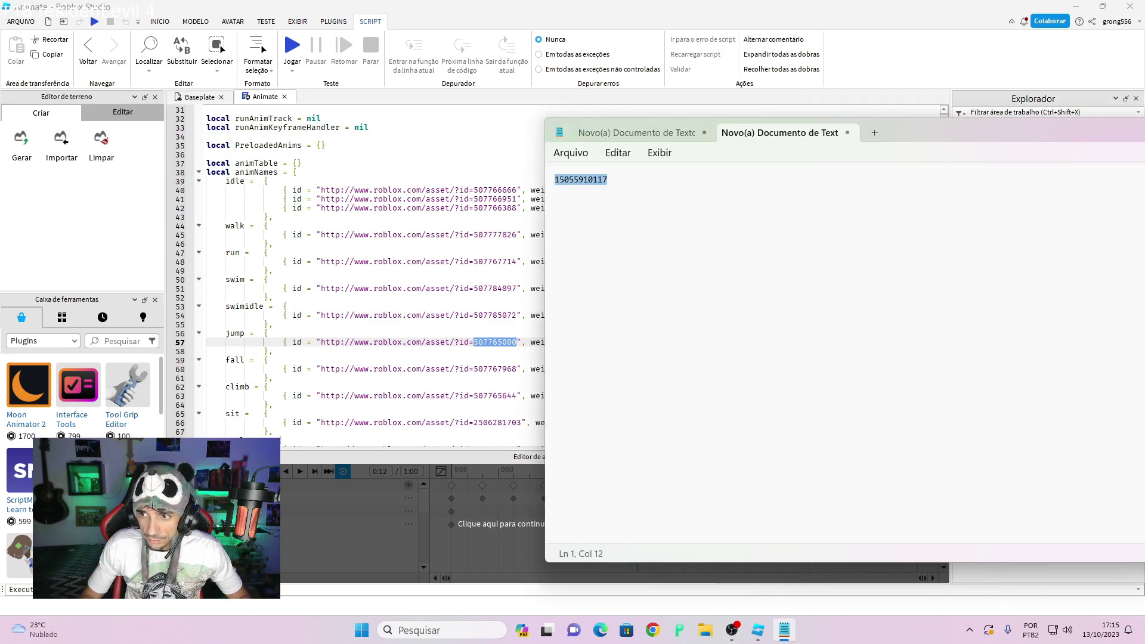
pyautogui.hotkey('alt', 'Tab')
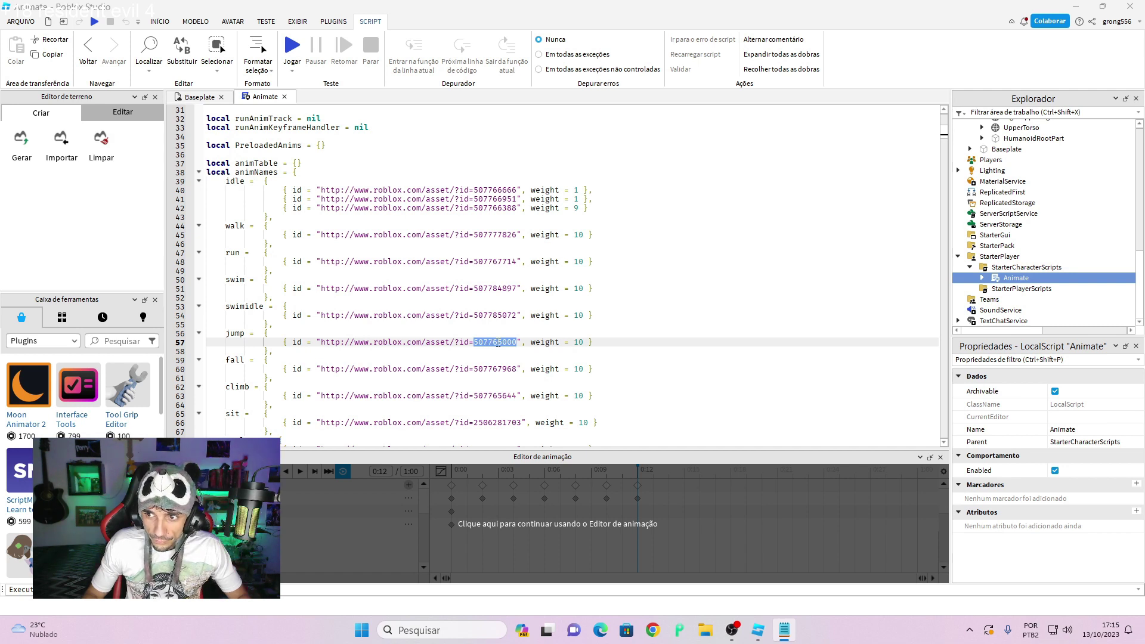
pyautogui.moveTo(515, 341); pyautogui.dragTo(476, 342)
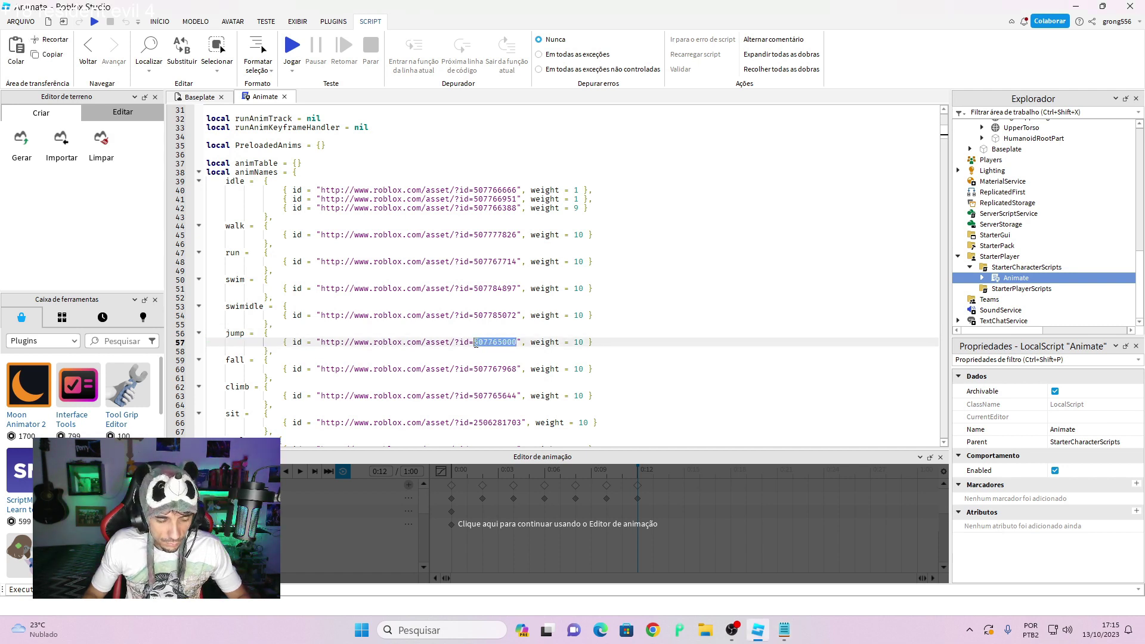
pyautogui.hotkey('ctrl', 'v')
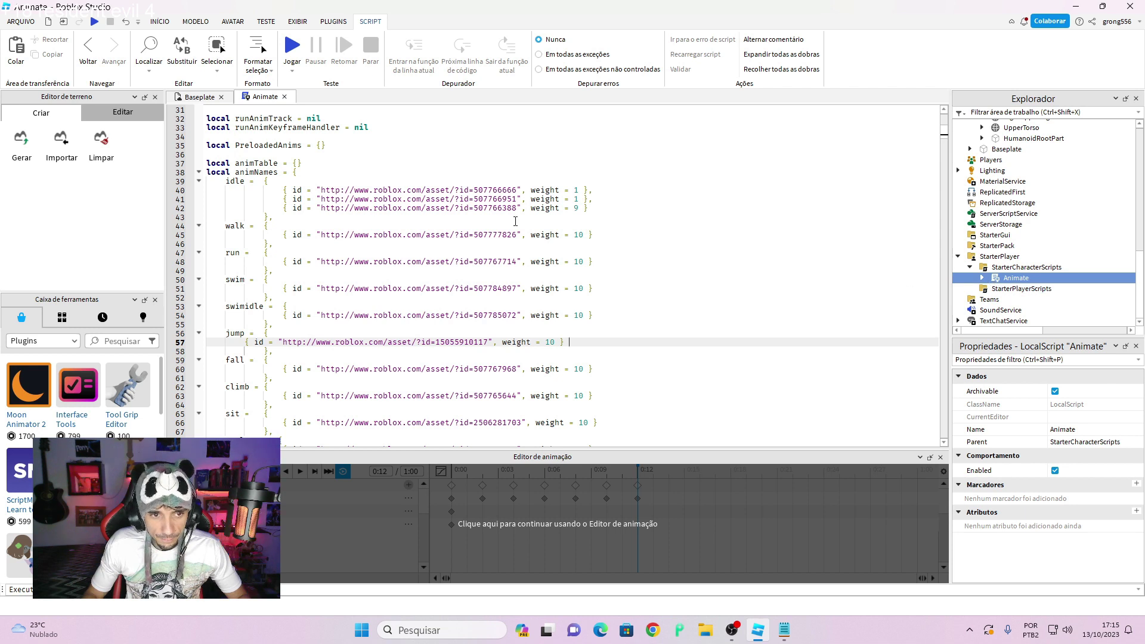
# - Close the Animate script and the Animation Editor, and expand the Animate script's contents in StarterCharacterScripts
pyautogui.click(982, 279)
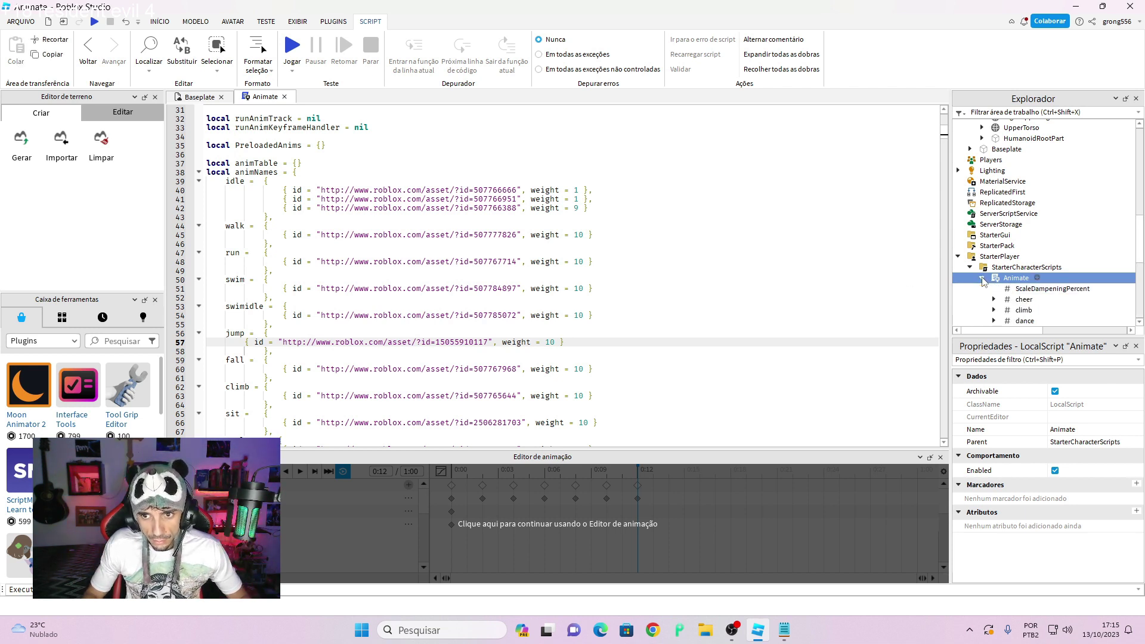
pyautogui.scroll(-1, 984, 280)
pyautogui.click(205, 97)
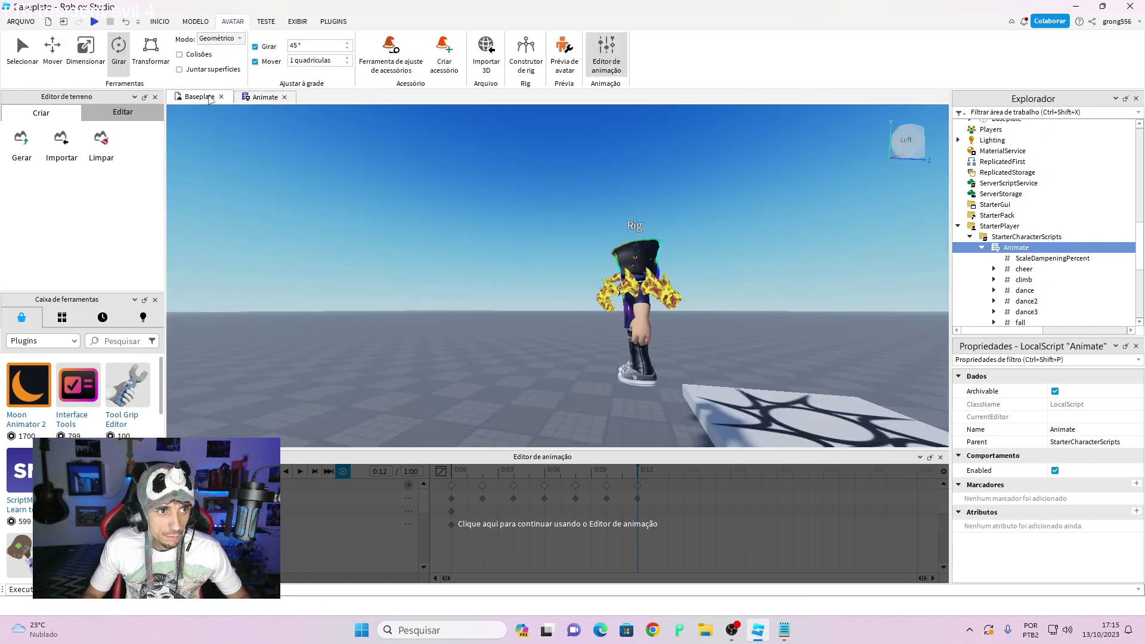
pyautogui.click(284, 97)
pyautogui.scroll(-5, 699, 313)
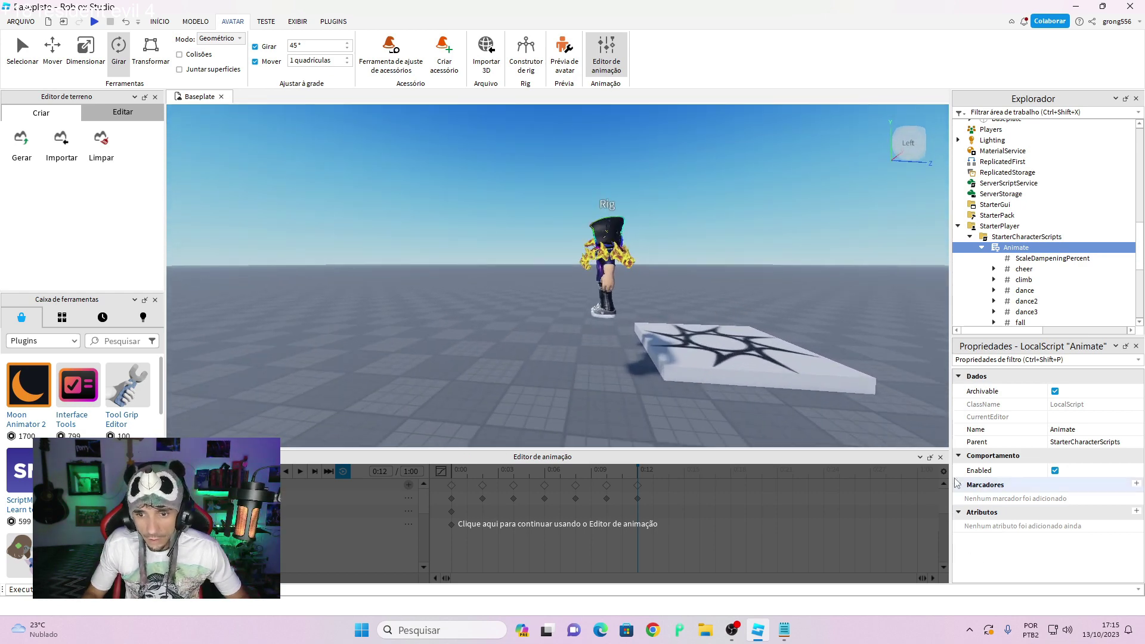
pyautogui.click(941, 456)
pyautogui.scroll(-1, 1013, 253)
pyautogui.scroll(-2, 1013, 254)
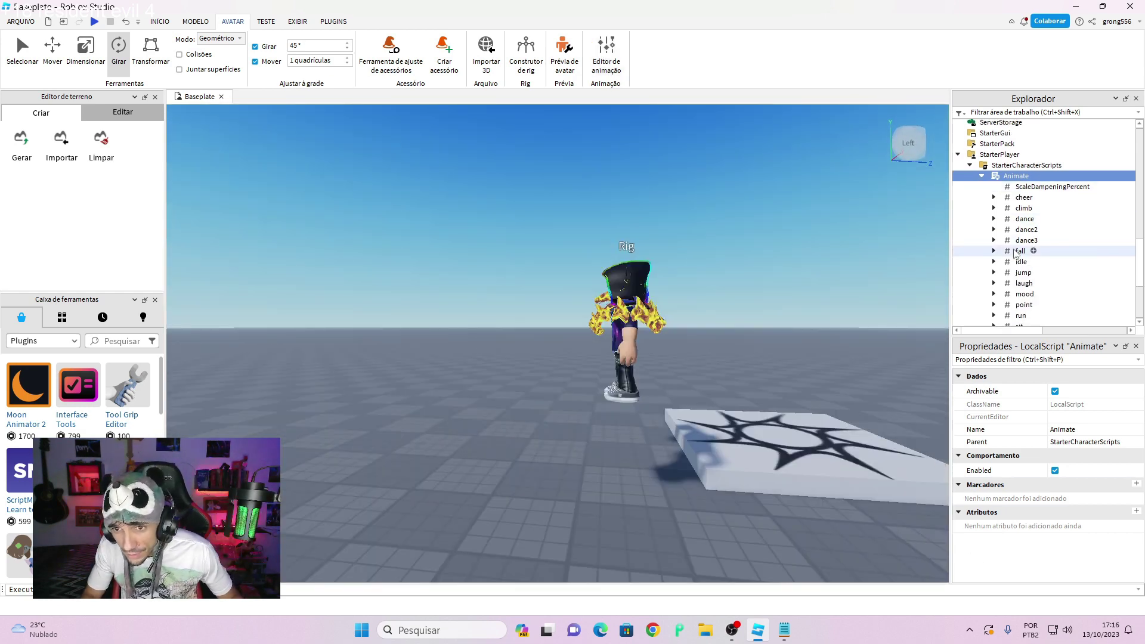
pyautogui.scroll(1, 990, 214)
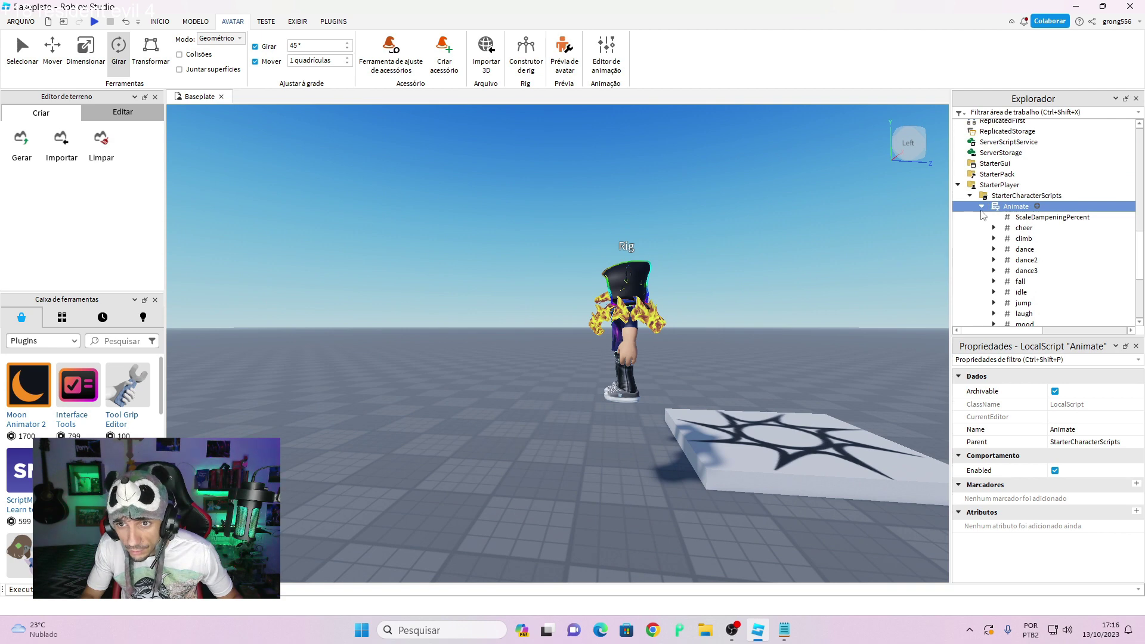
# - Reopen the Animate script in StarterCharacterScripts for a brief look at its code and close it again
pyautogui.click(981, 207)
pyautogui.doubleClick(1015, 278)
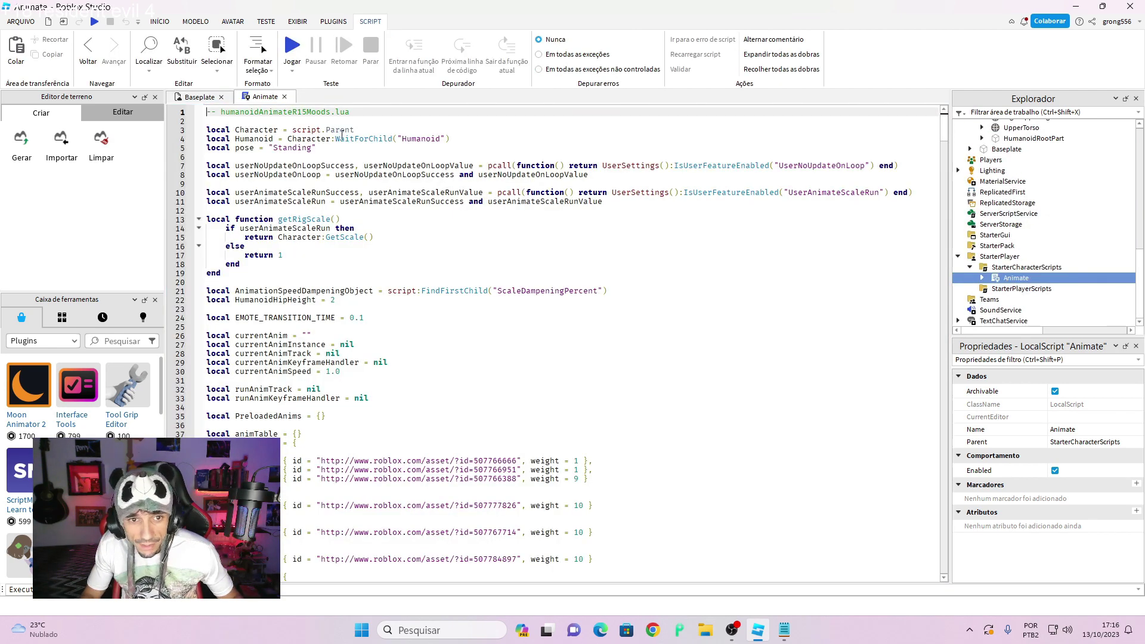
pyautogui.click(285, 97)
pyautogui.click(982, 278)
pyautogui.scroll(-5, 996, 263)
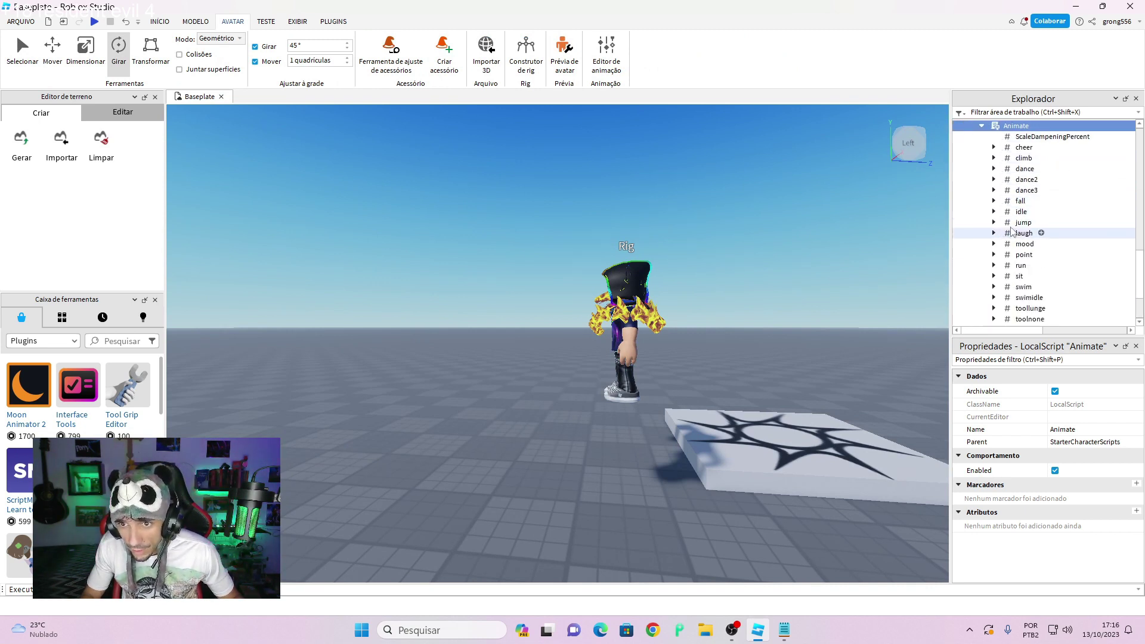
pyautogui.click(993, 223)
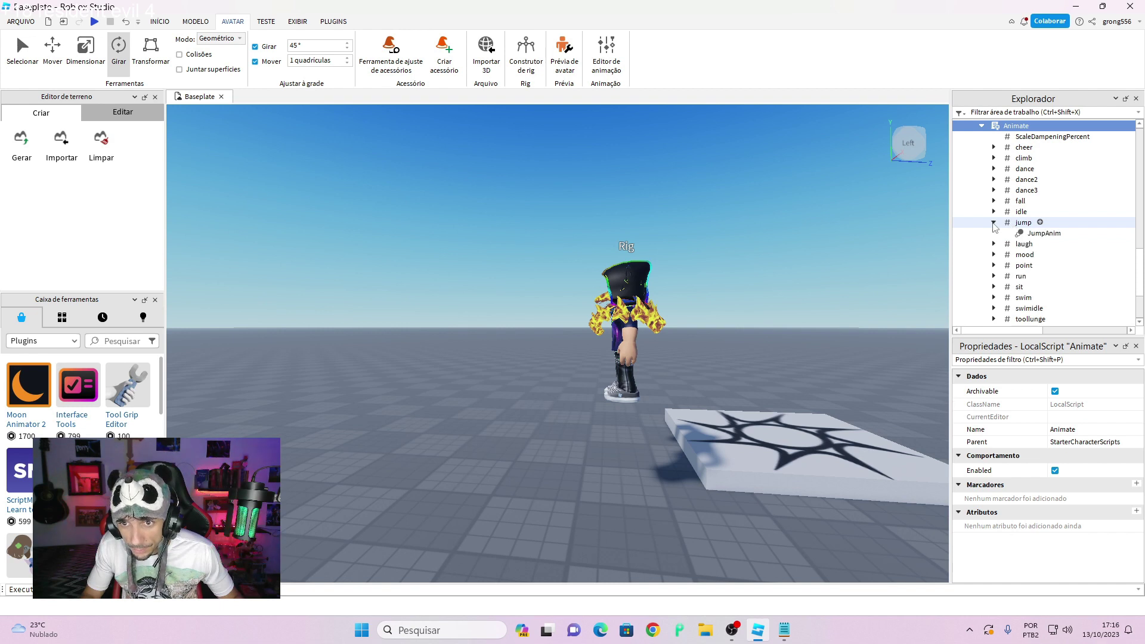
pyautogui.click(1043, 233)
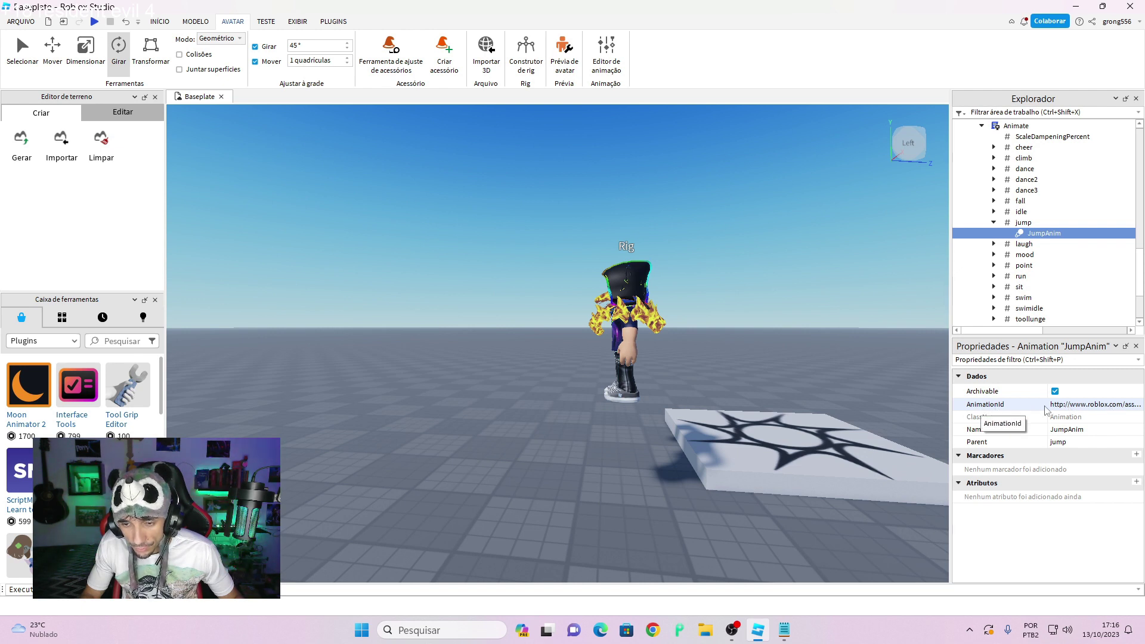
pyautogui.hotkey('alt', 'Tab')
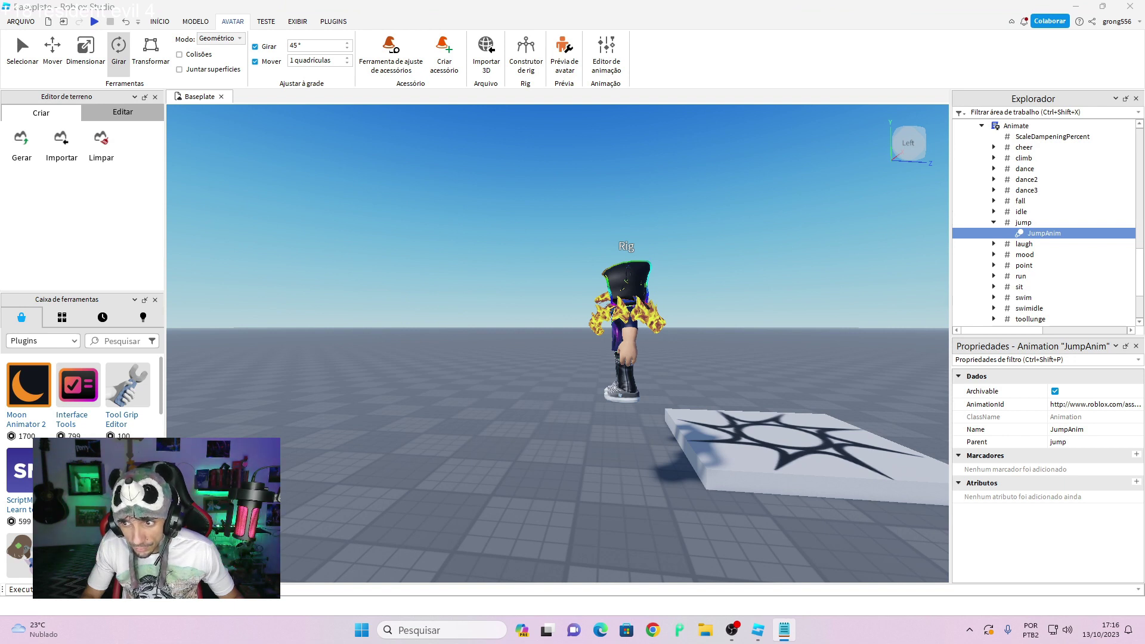
pyautogui.click(1072, 403)
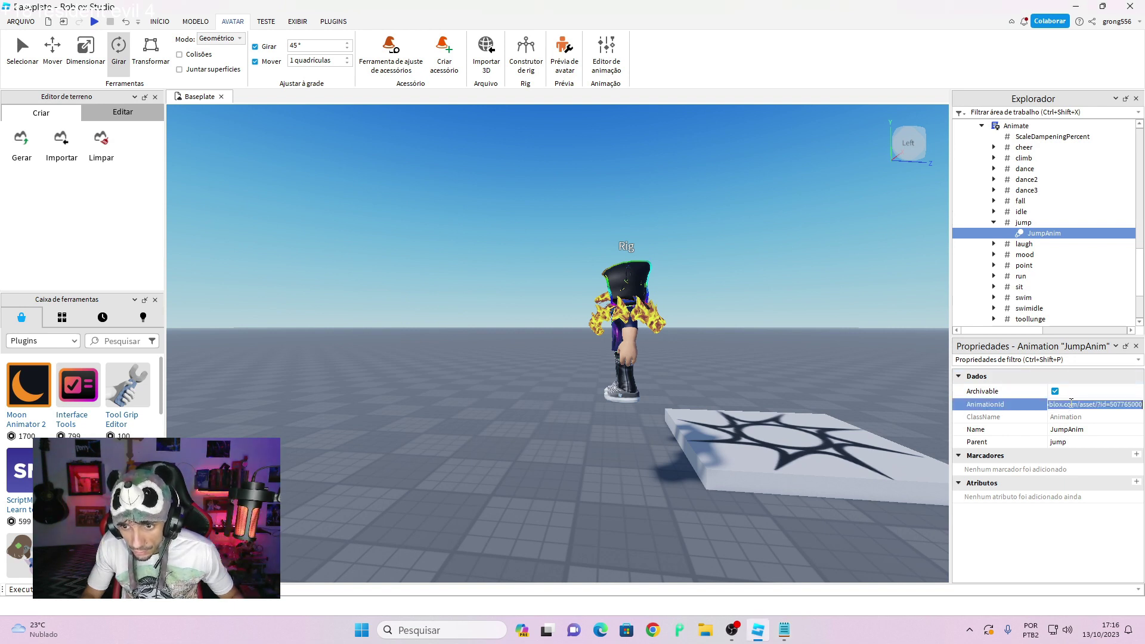
pyautogui.hotkey('ctrl', 'v')
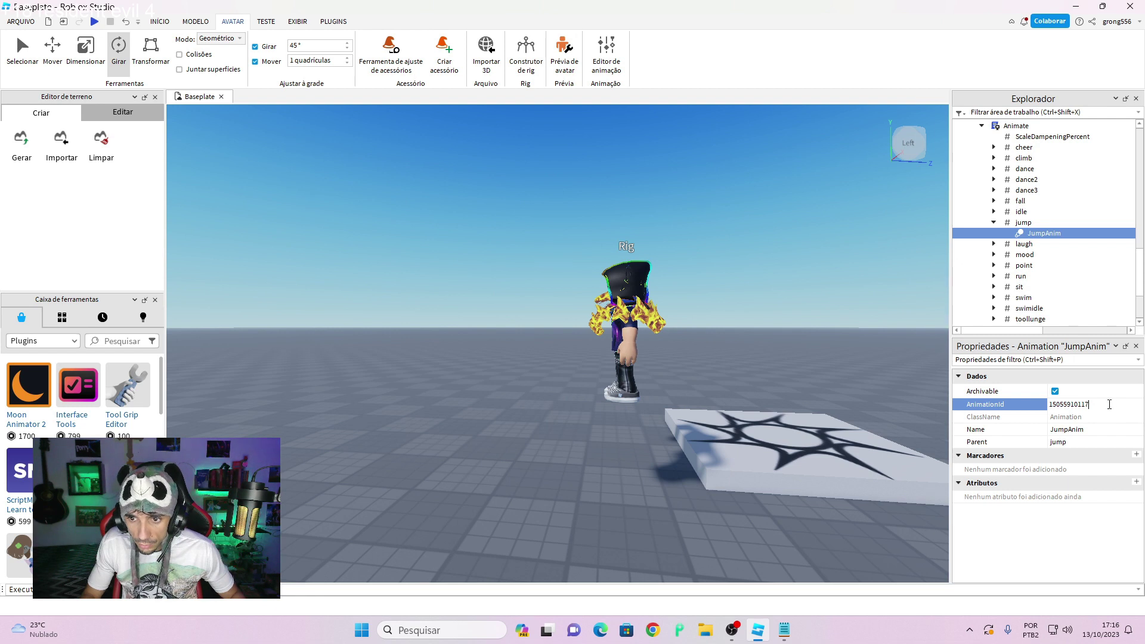
pyautogui.press('Return')
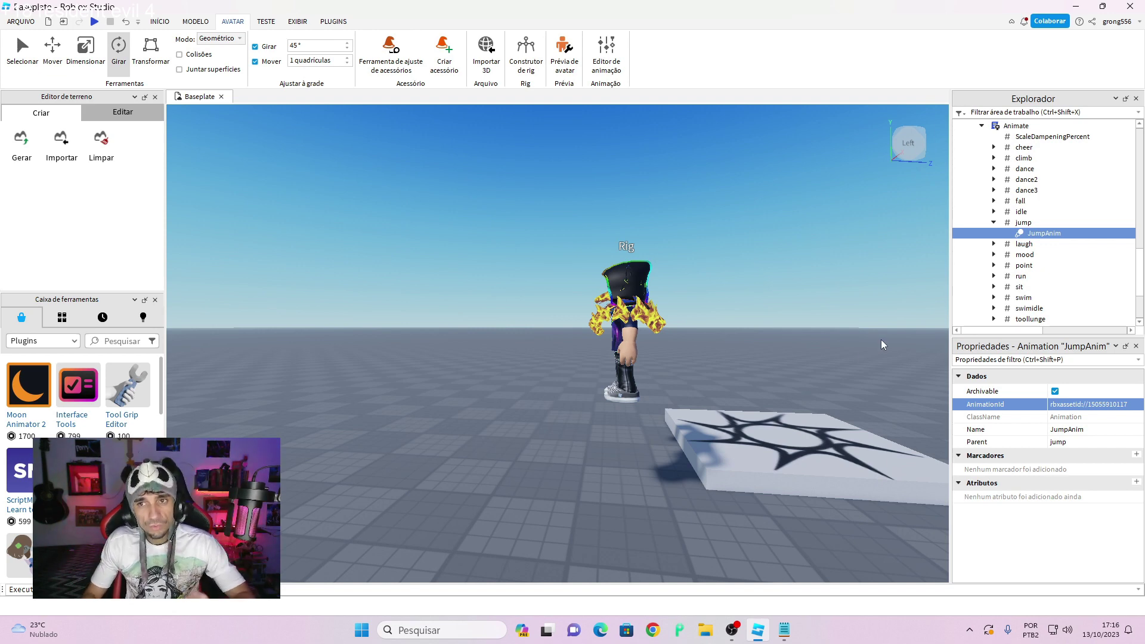
# - Start a playtest of the Baseplate place and dismiss the client/server switching tip
pyautogui.moveTo(732, 286); pyautogui.dragTo(734, 293, button='right')
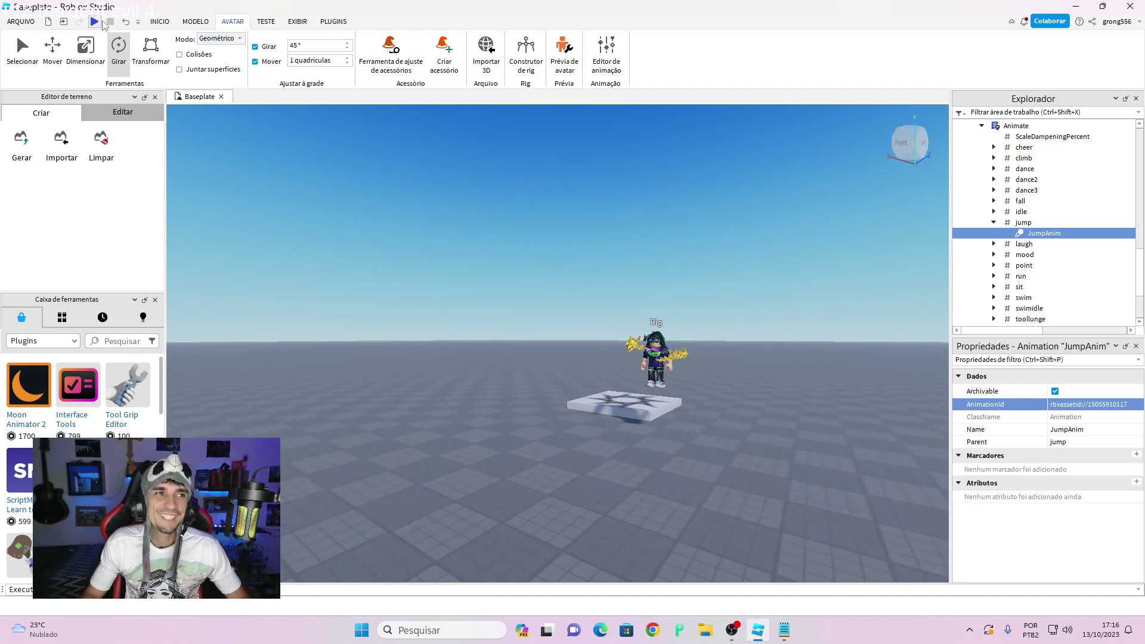
pyautogui.click(158, 22)
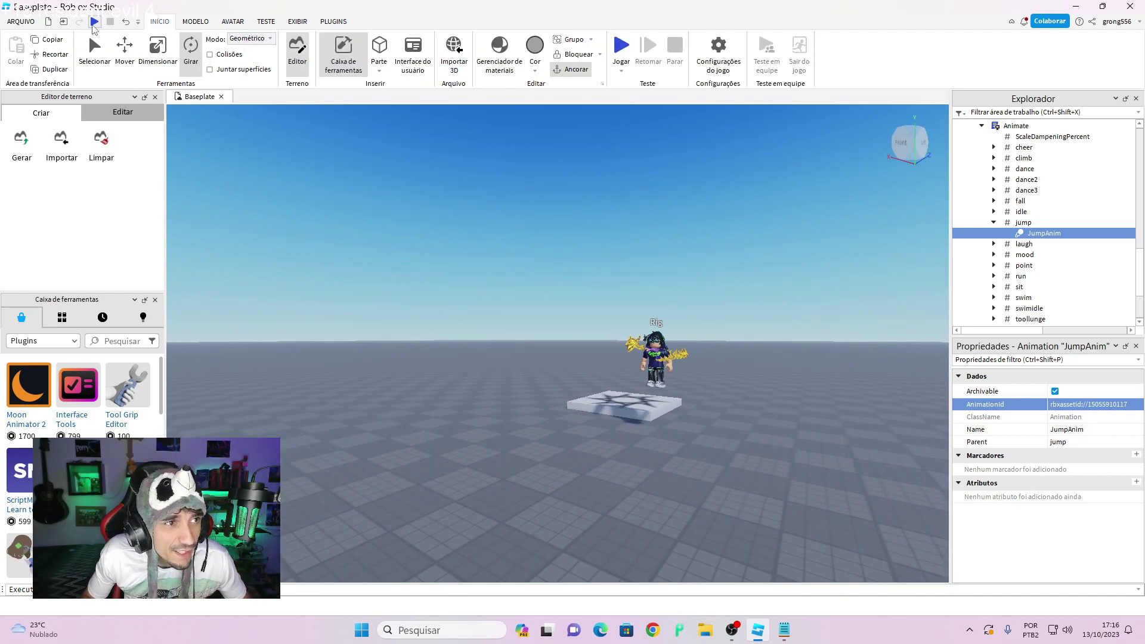
pyautogui.click(621, 50)
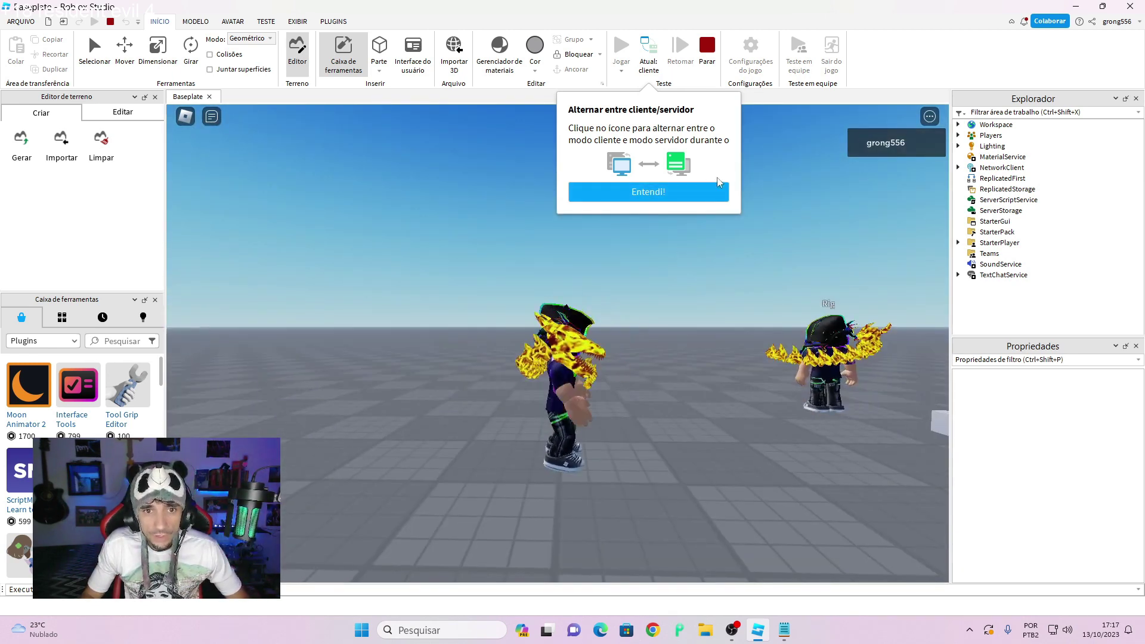
pyautogui.click(703, 195)
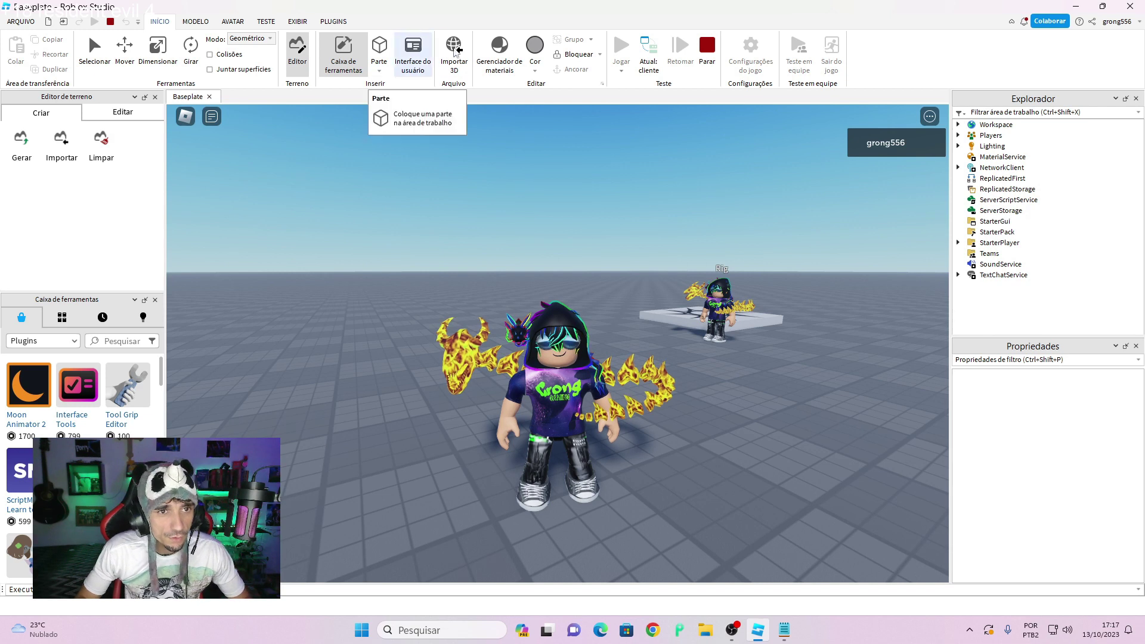
# - Display the plugin tools to locate the legacy Animation Editor
pyautogui.click(335, 23)
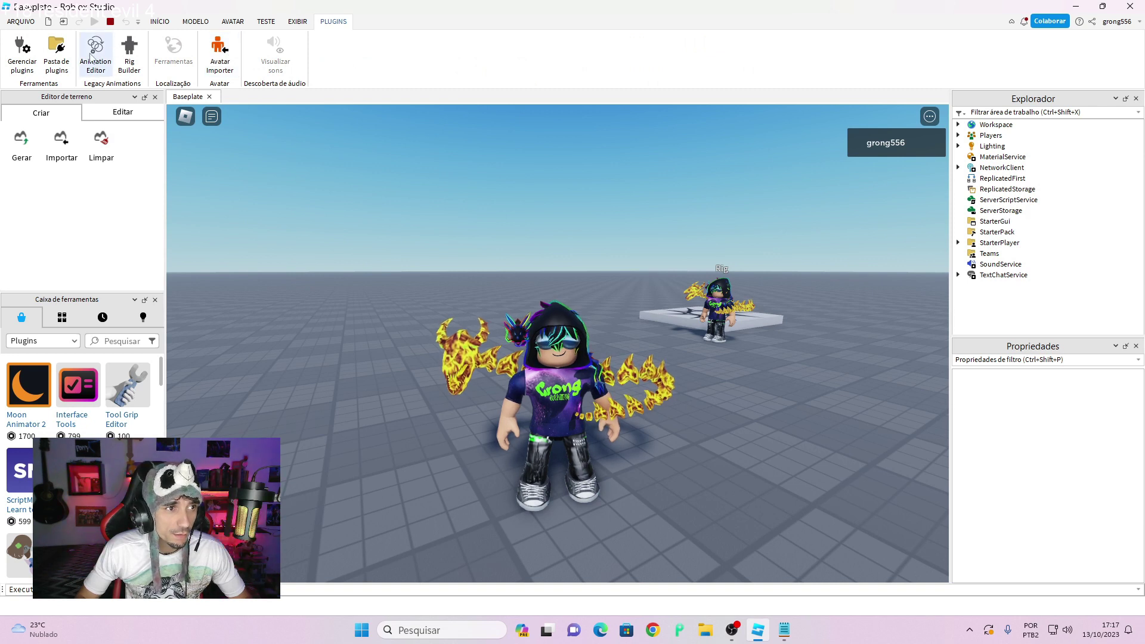